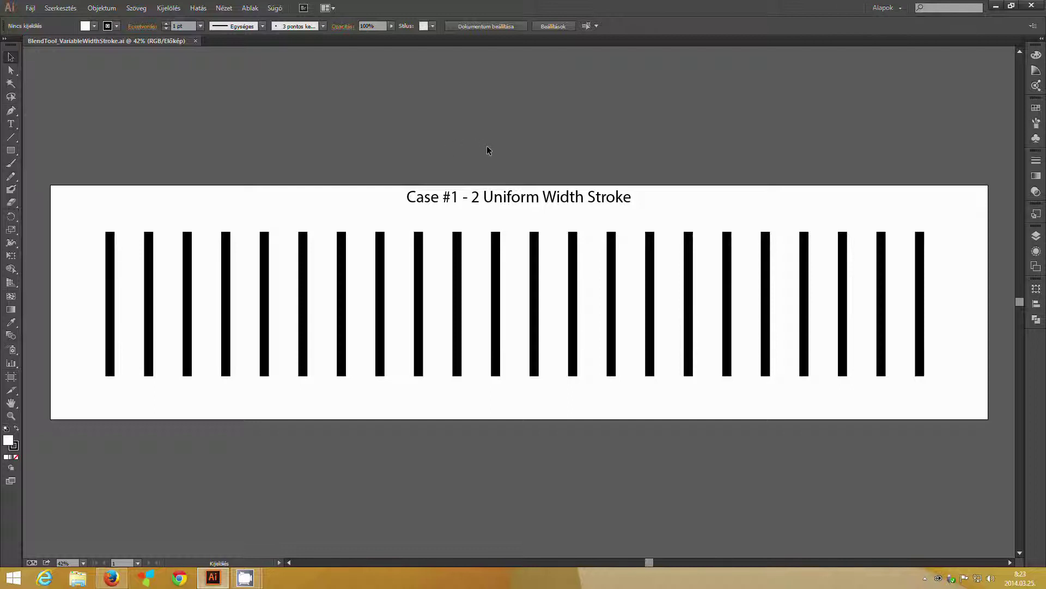
Open the Súgó (Help) menu while the Case #1 uniform-width stroke blend is displayed
click(274, 7)
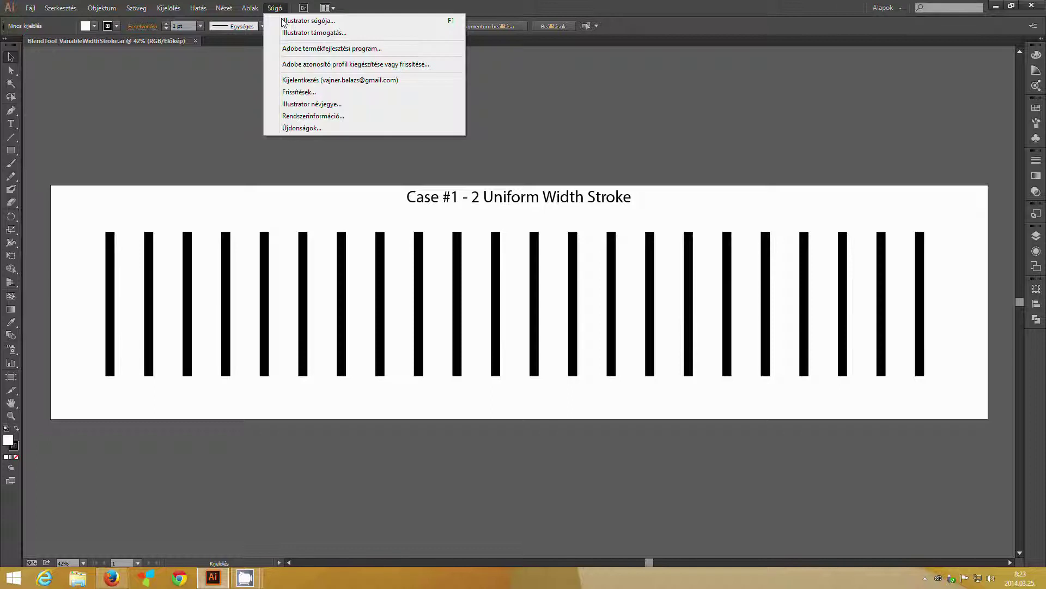
View the About Illustrator box showing version 17.1.0 (64-bit), then close it
click(319, 104)
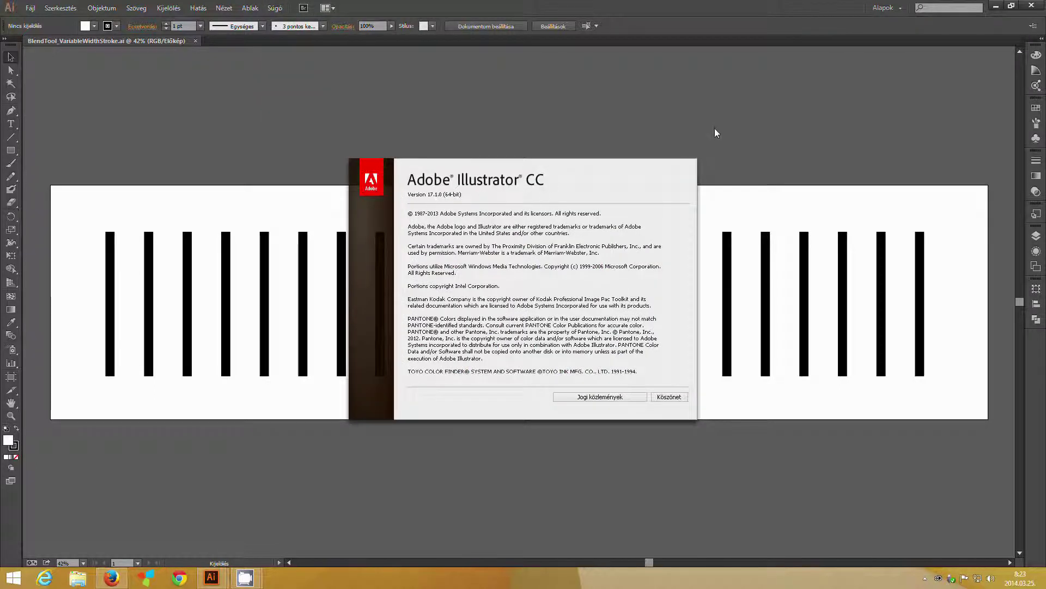
click(615, 352)
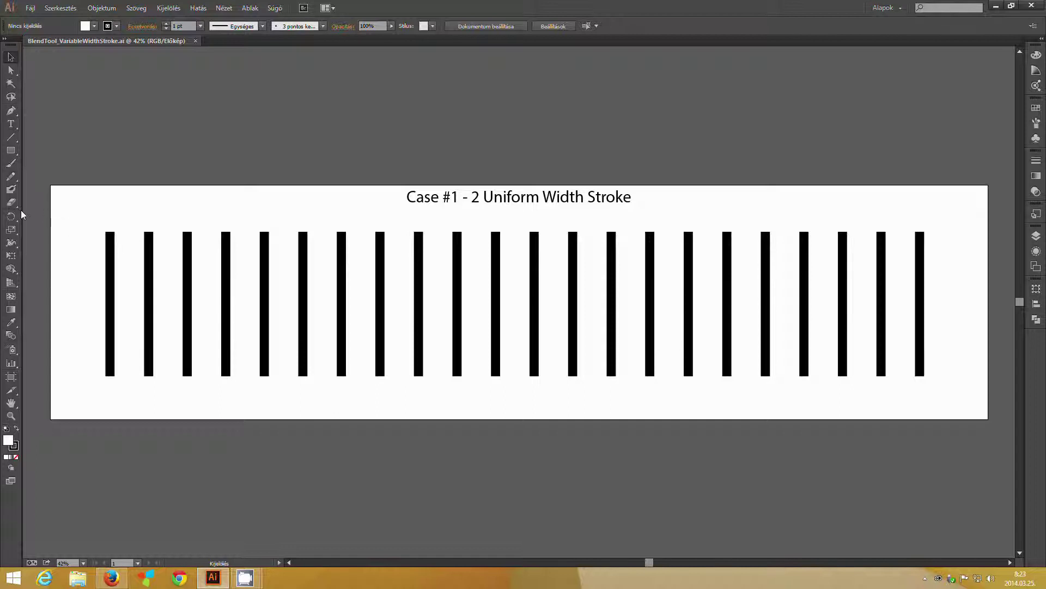
click(112, 276)
shift+click(921, 284)
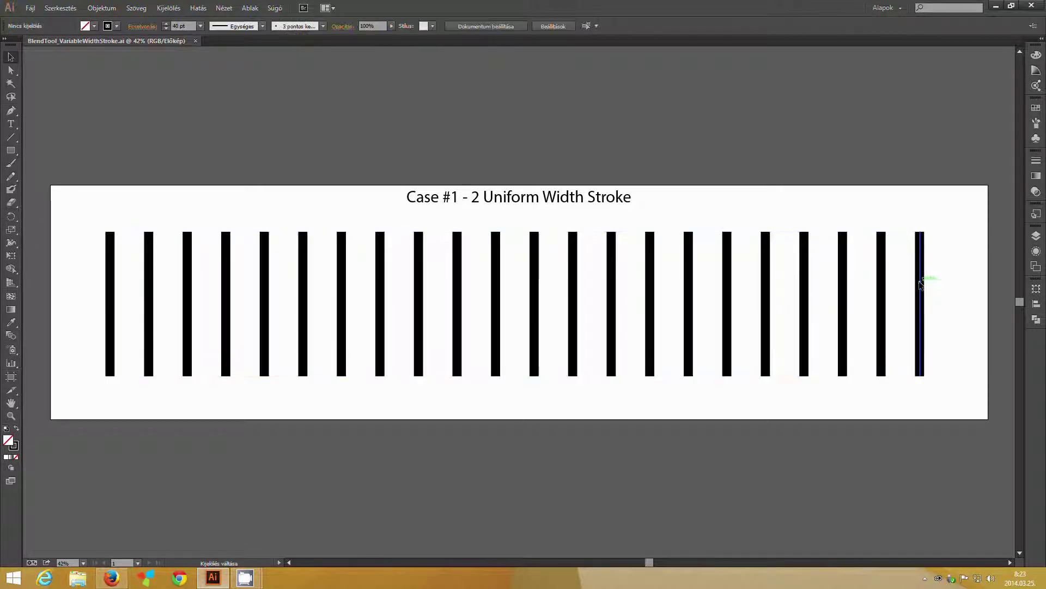
click(116, 272)
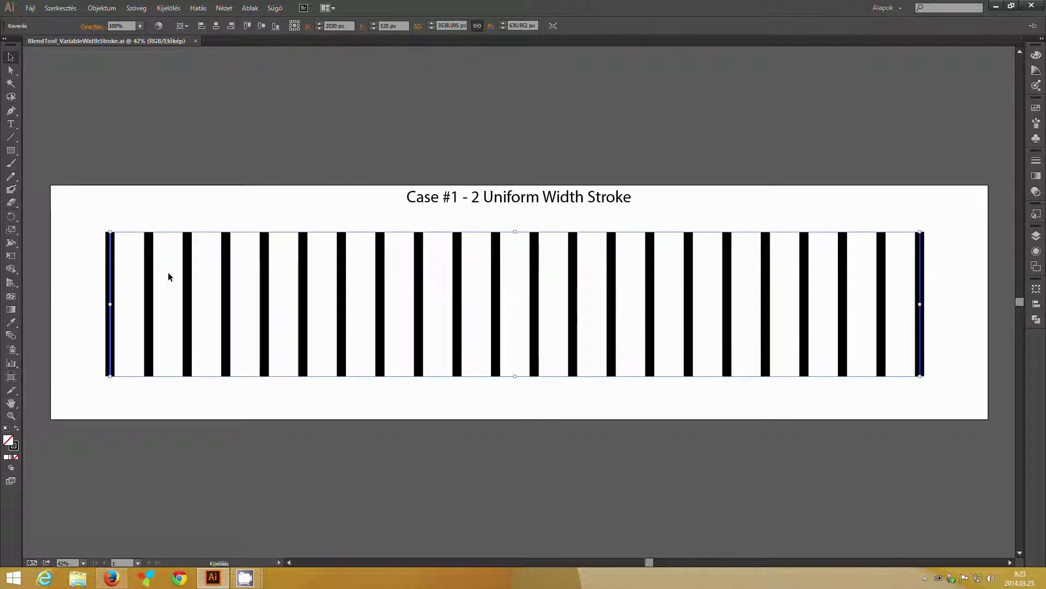
click(281, 214)
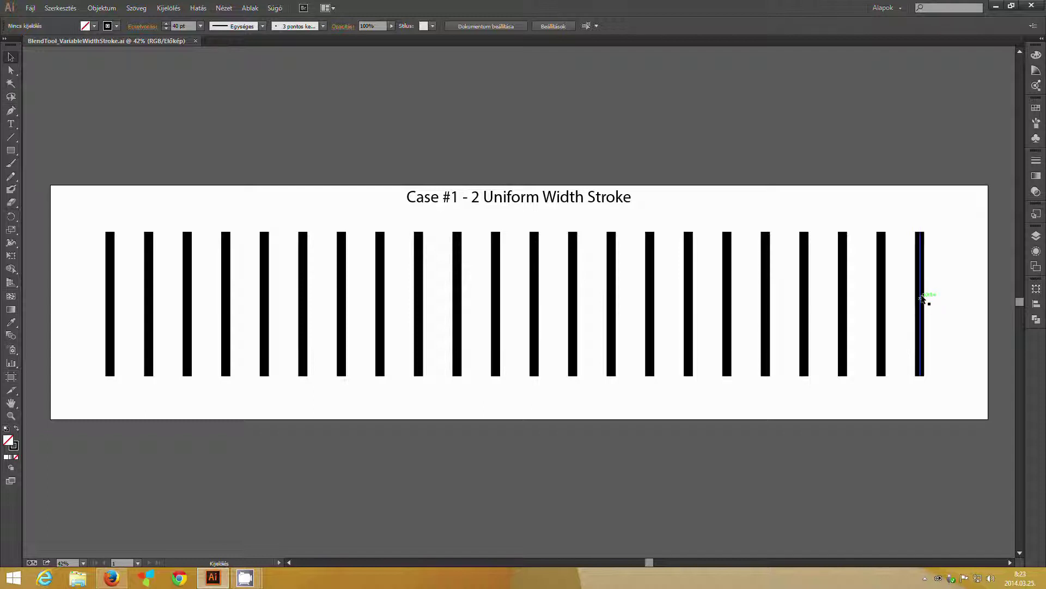
click(1035, 237)
Swap Case #1 for the '1 Uniform, 1 Variable Width Stroke' layer and widen the first bar's base with the Width tool
click(746, 253)
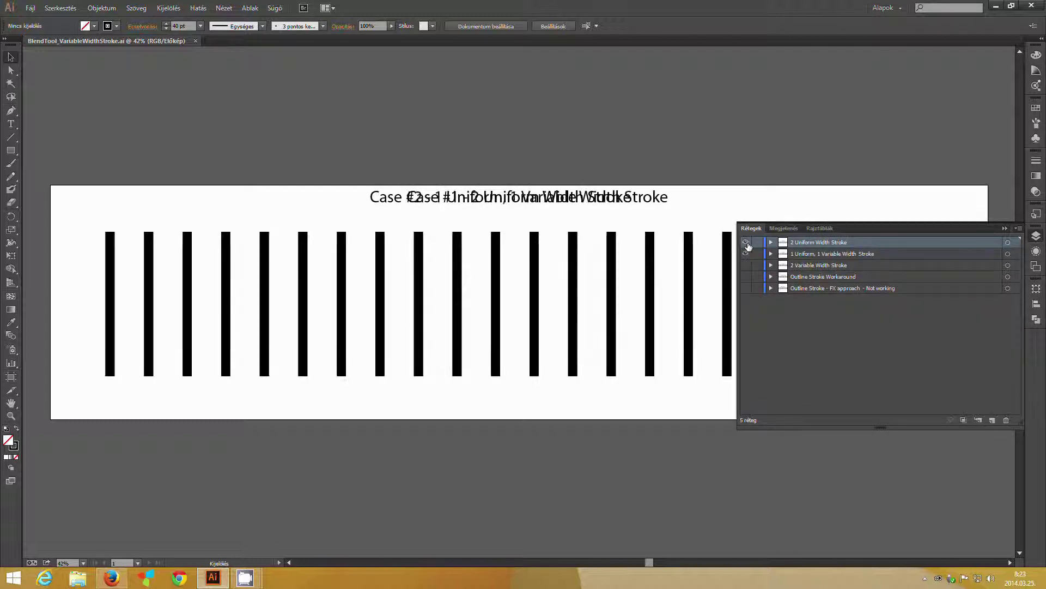
click(746, 242)
click(1006, 226)
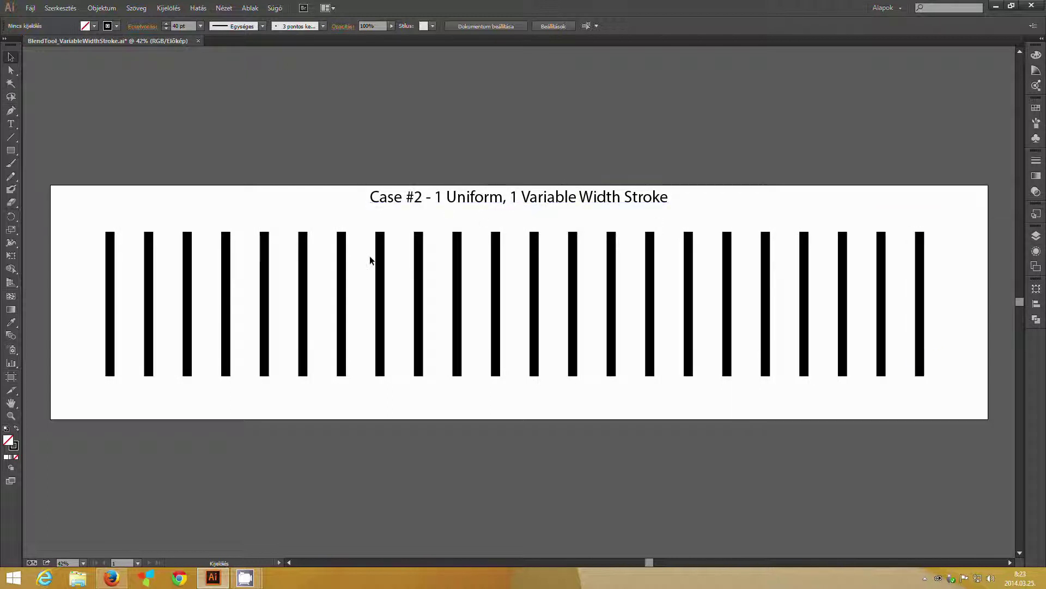
drag(11, 244, 36, 247)
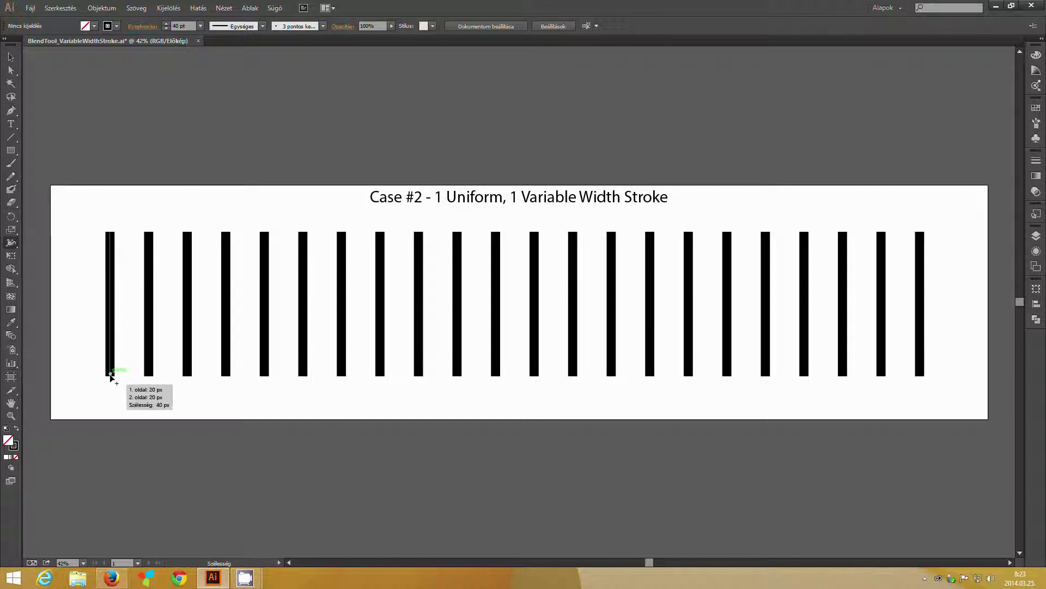
drag(110, 375, 124, 380)
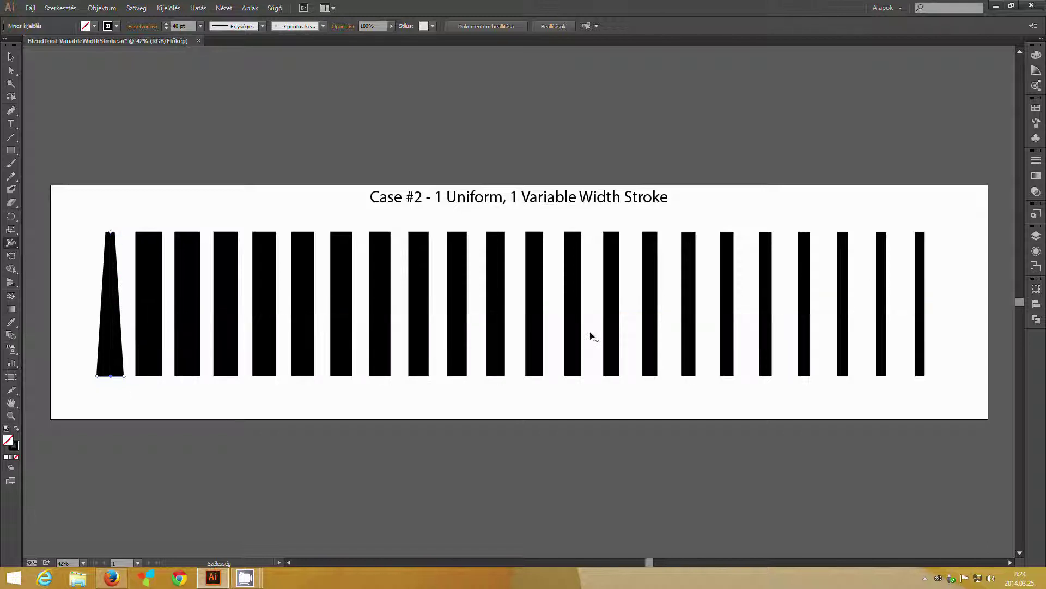
Hide the '1 Uniform, 1 Variable Width Stroke' layer and show the '2 Variable Width Stroke' layer
click(1036, 238)
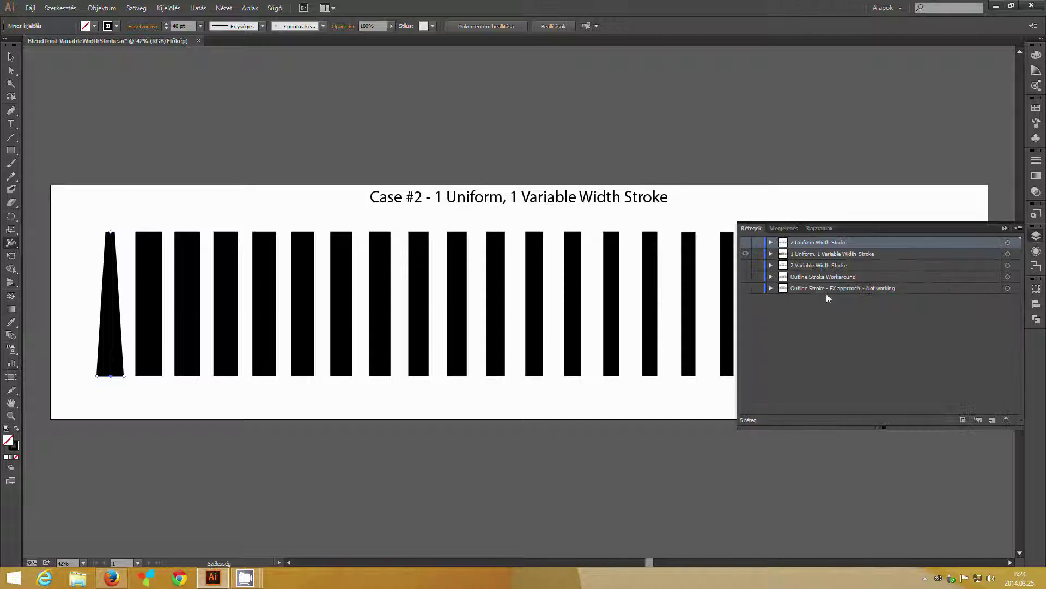
click(746, 253)
click(746, 265)
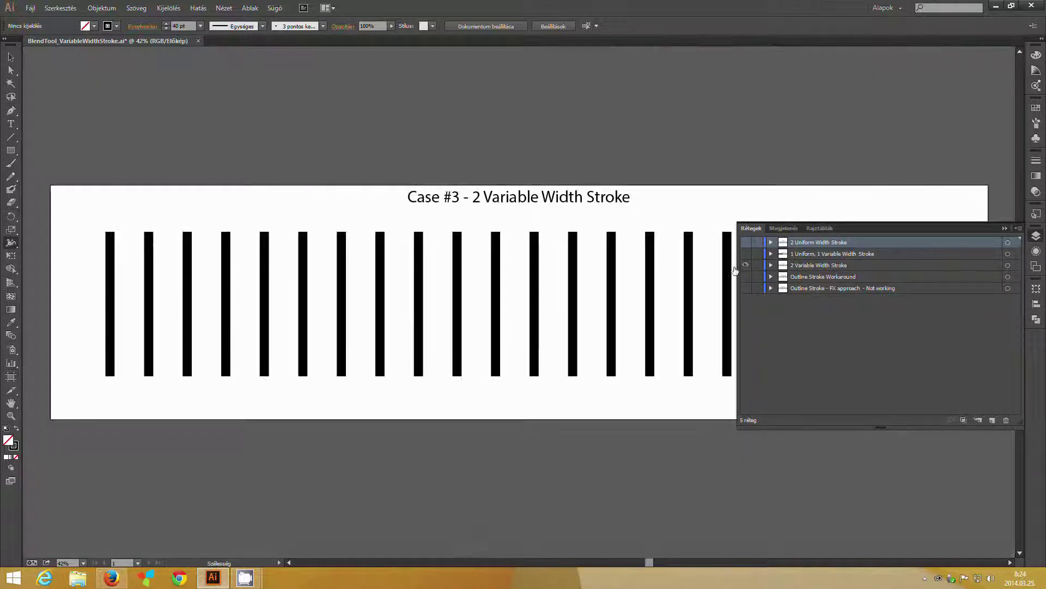
click(1005, 229)
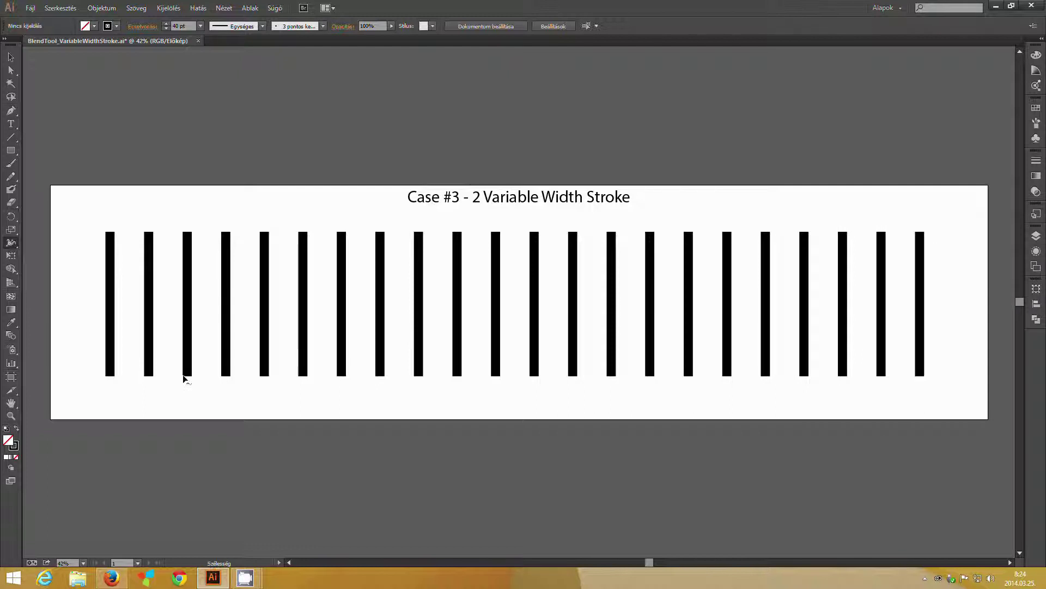
Taper the first bar wide at its bottom and the last bar wide at its top
drag(115, 378, 125, 377)
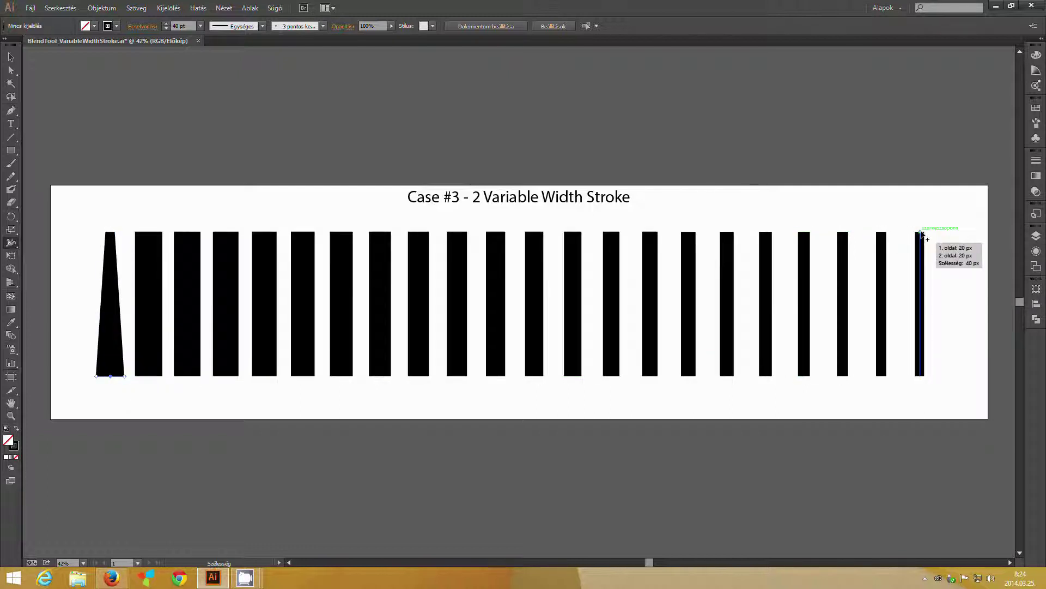
drag(921, 234, 935, 233)
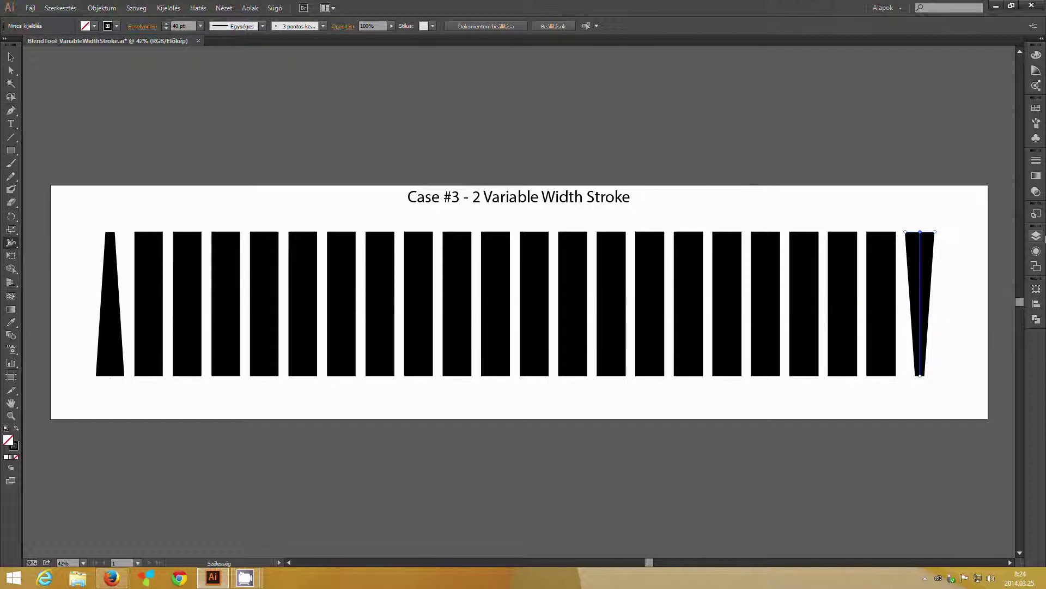
click(1036, 235)
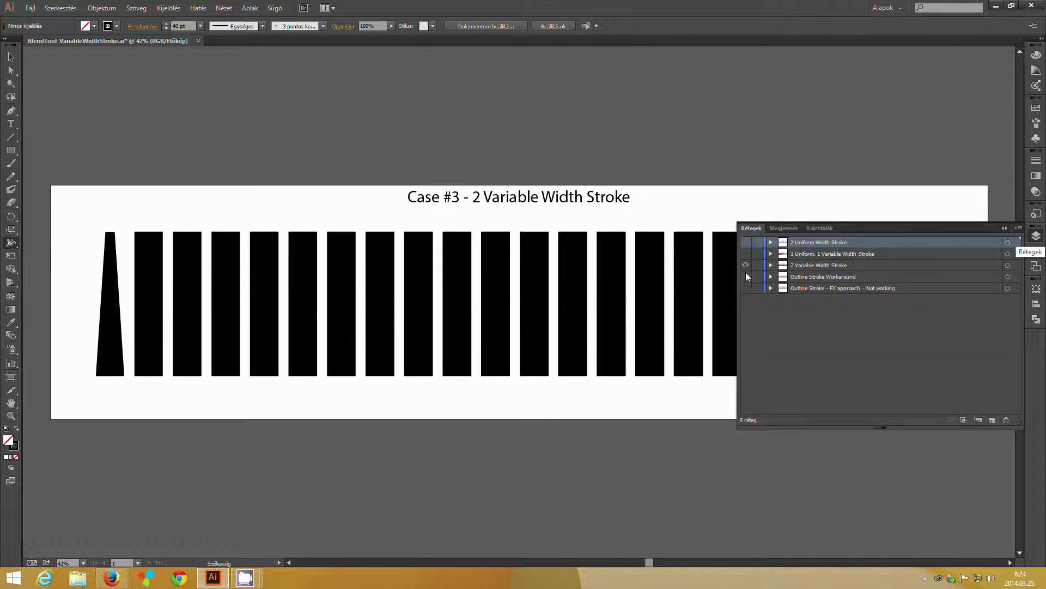
Hide the '2 Variable Width Stroke' layer and show the 'Outline Stroke Workaround' layer
click(746, 265)
click(745, 276)
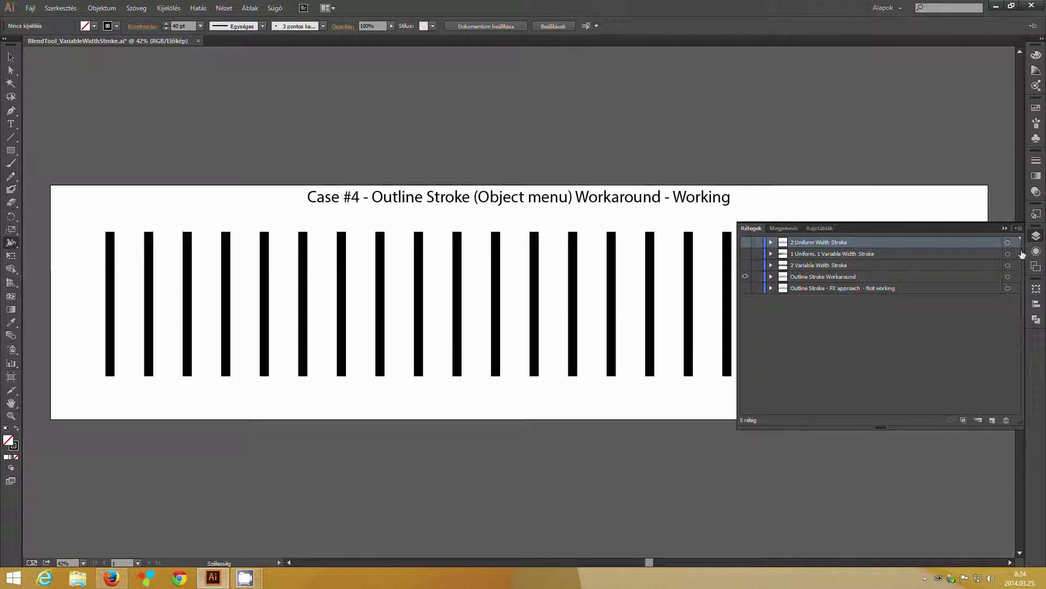
click(1004, 228)
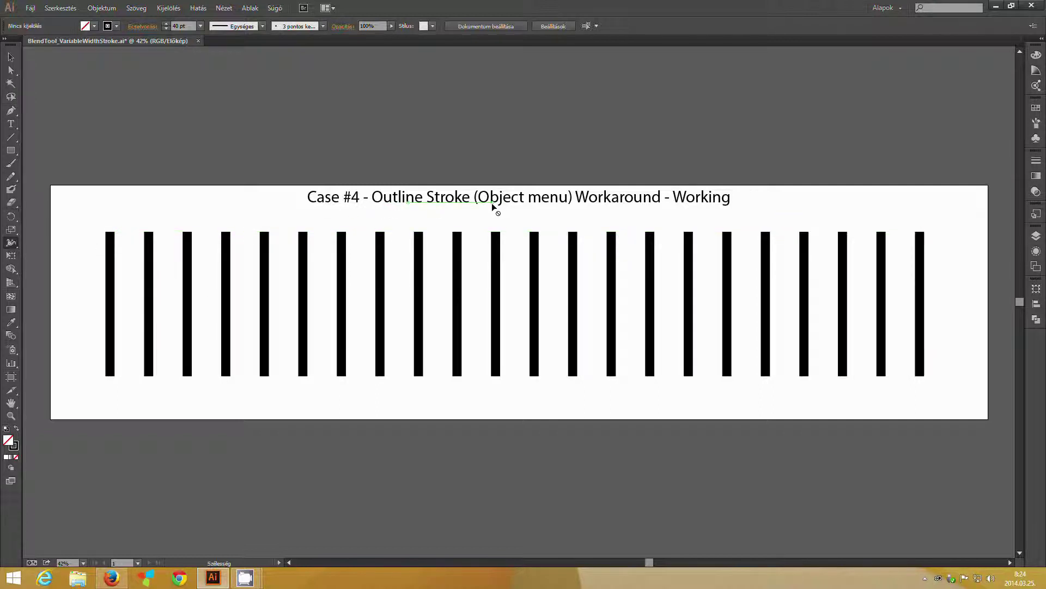
Widen the first bar's bottom and the last bar's top into tapers with the Width tool
mouse_move(110, 375)
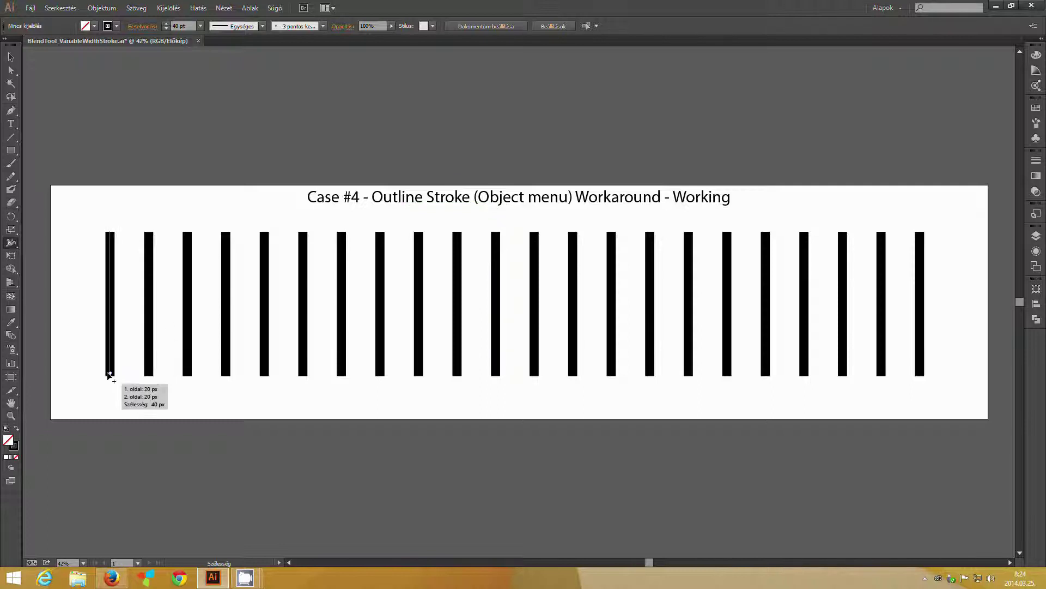
drag(110, 375, 128, 378)
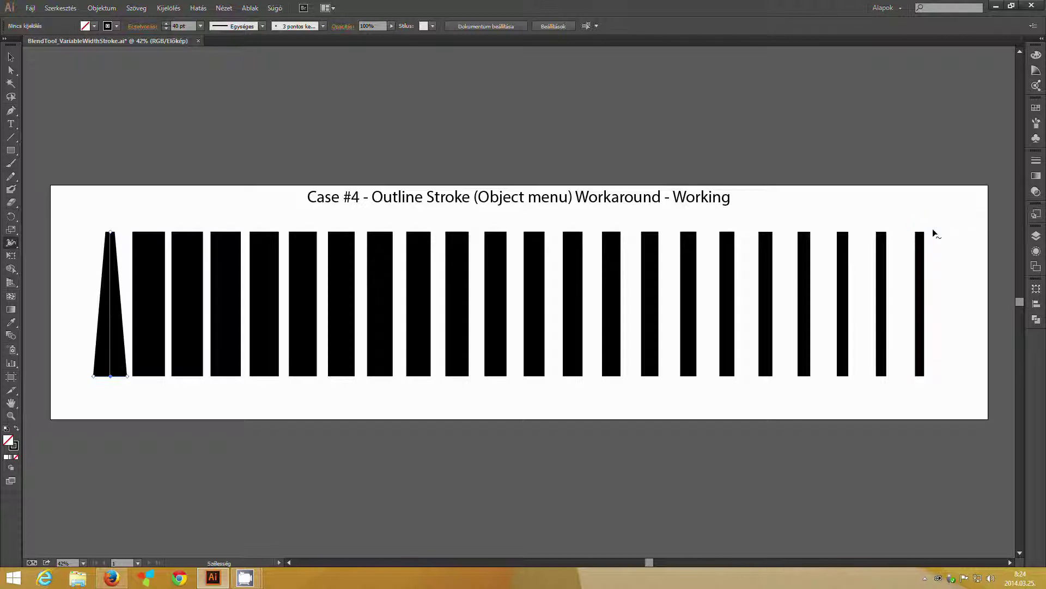
drag(934, 234, 940, 237)
click(11, 56)
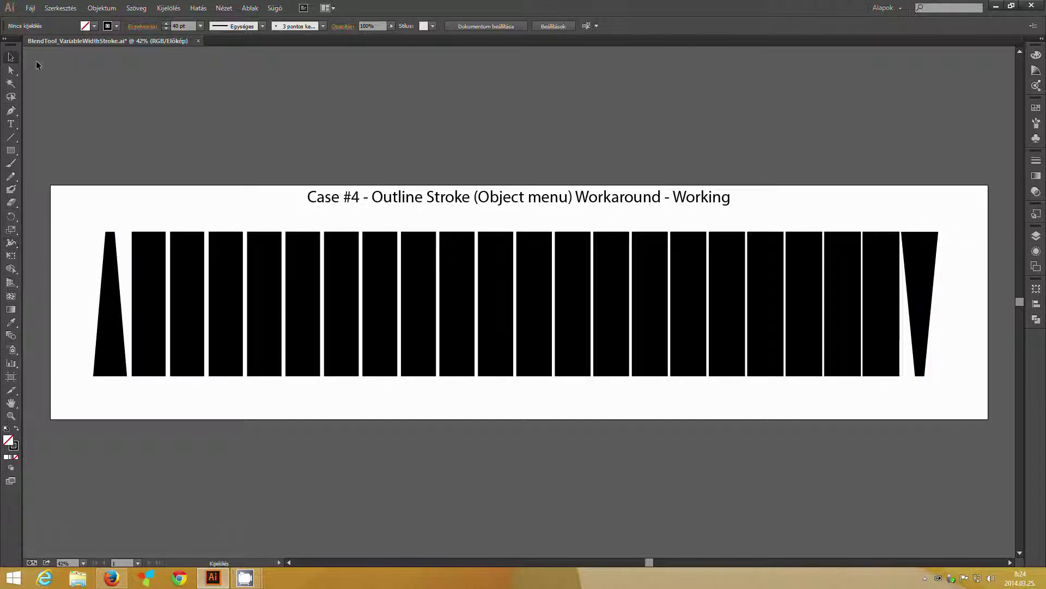
Select the Case #4 blend and apply Objektum > Görbe > Körvonalazás (Outline Stroke)
click(109, 289)
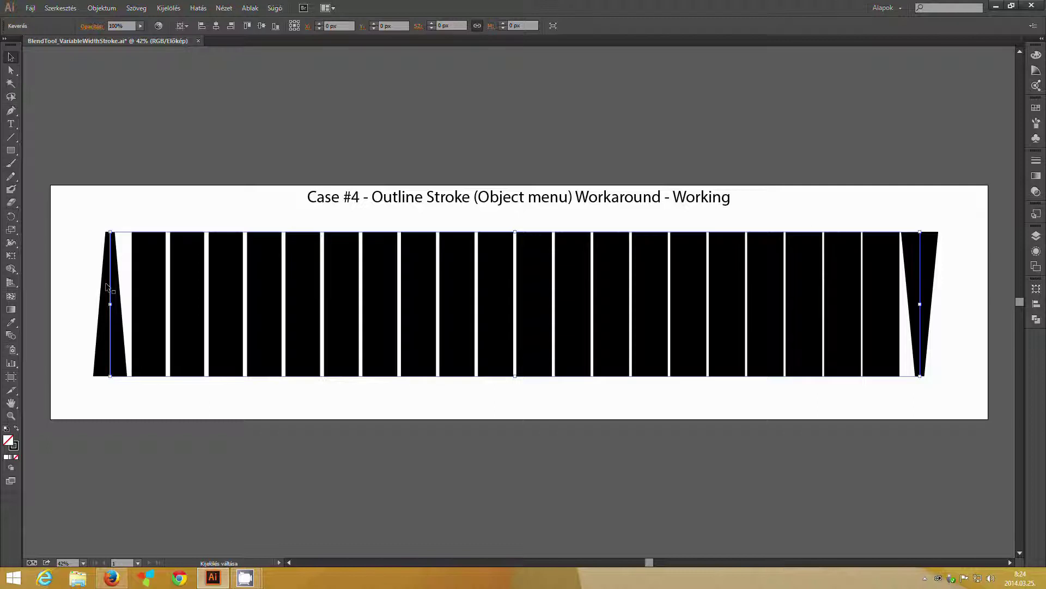
click(98, 9)
mouse_move(145, 229)
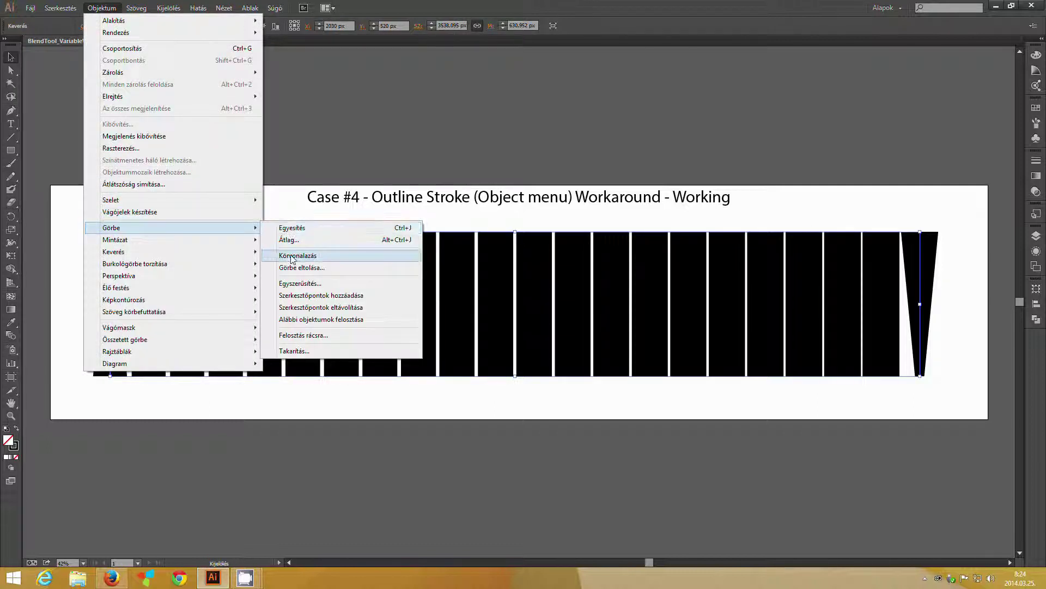
click(293, 256)
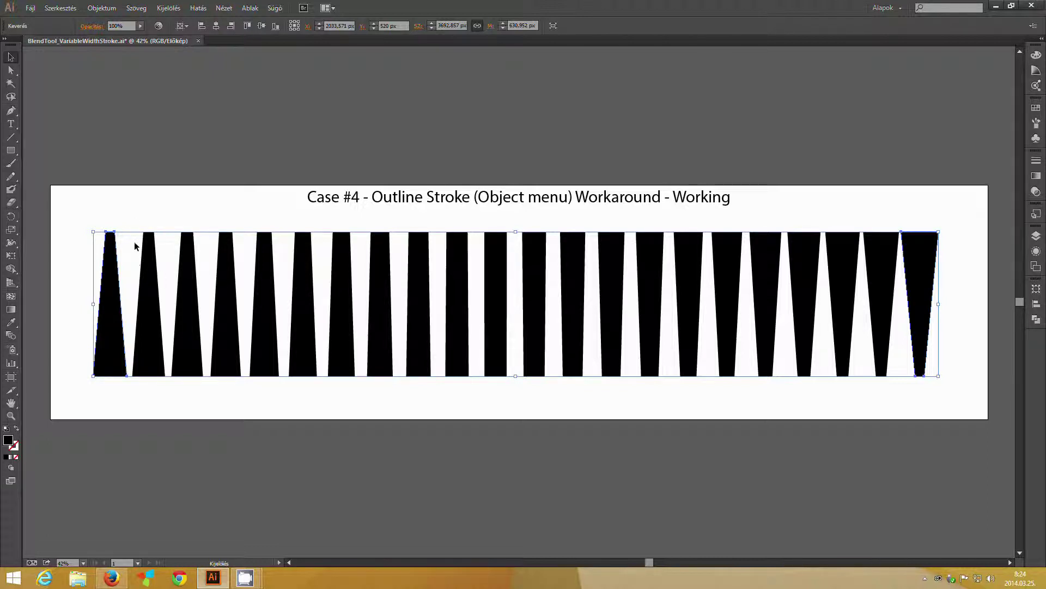
click(898, 210)
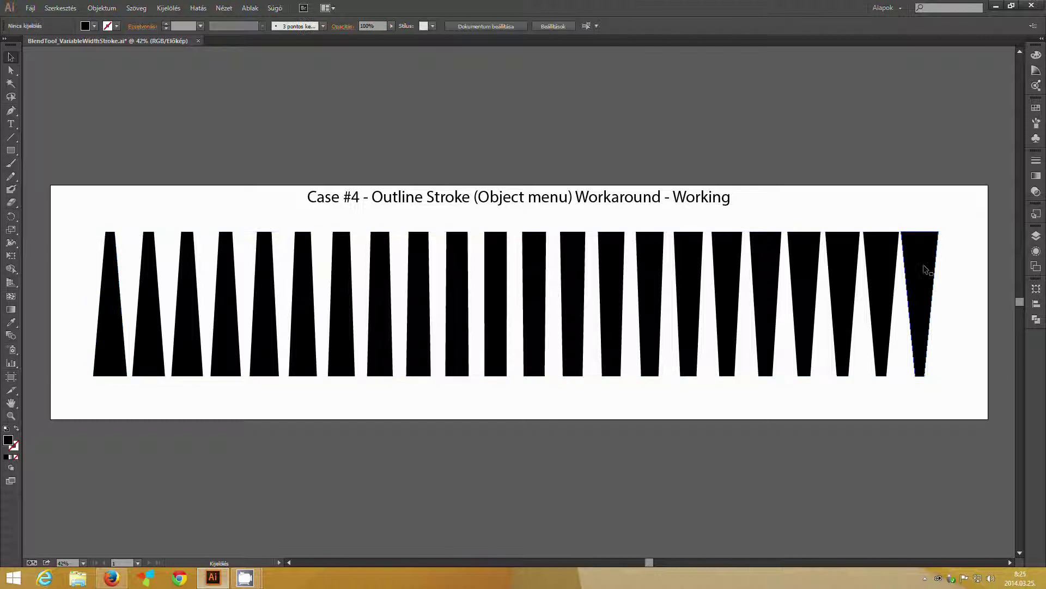
click(112, 309)
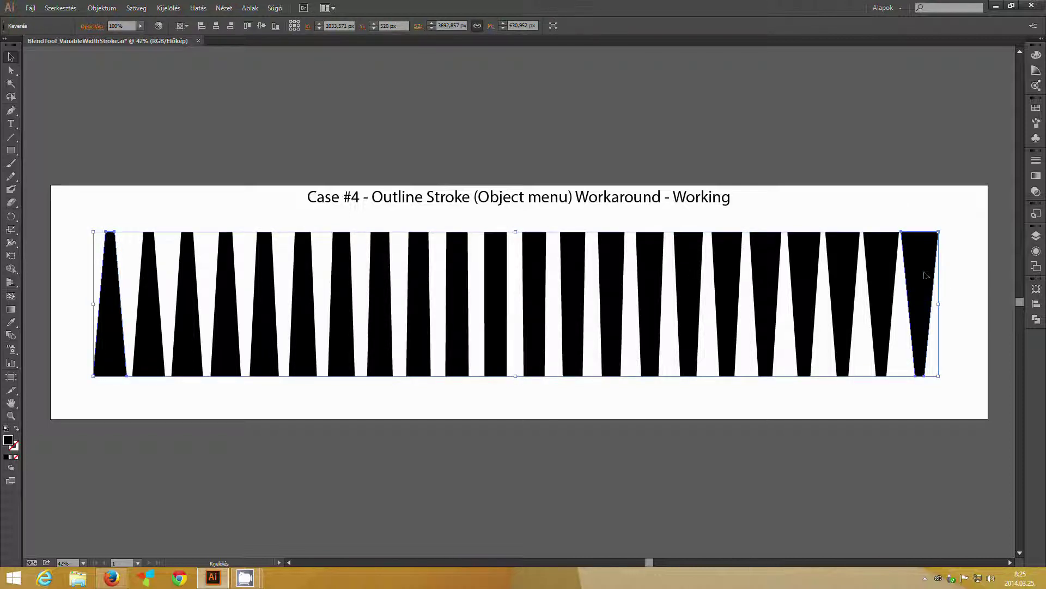
click(924, 215)
click(930, 265)
click(151, 216)
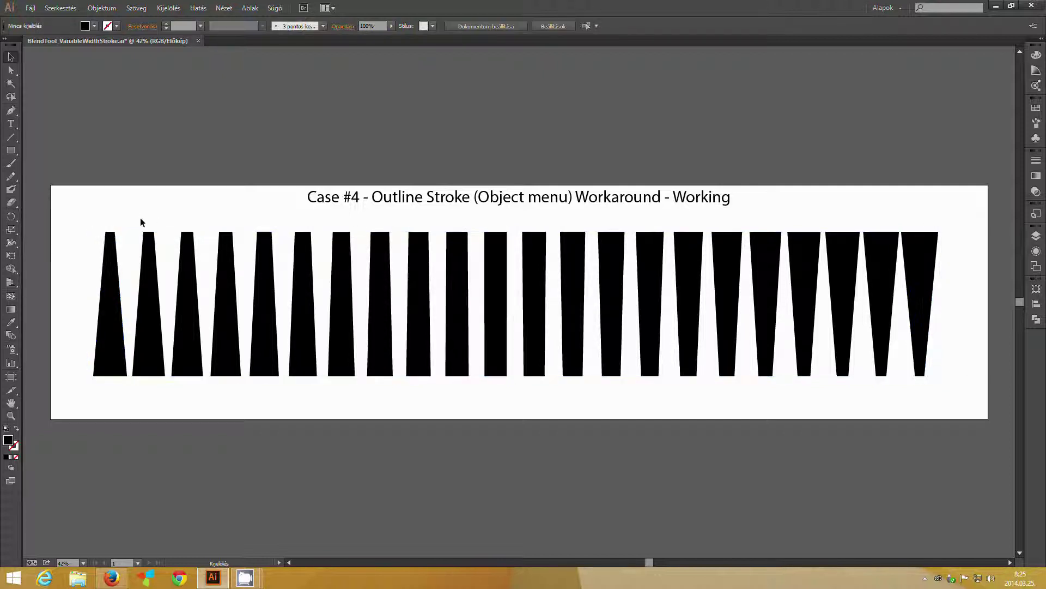
click(111, 260)
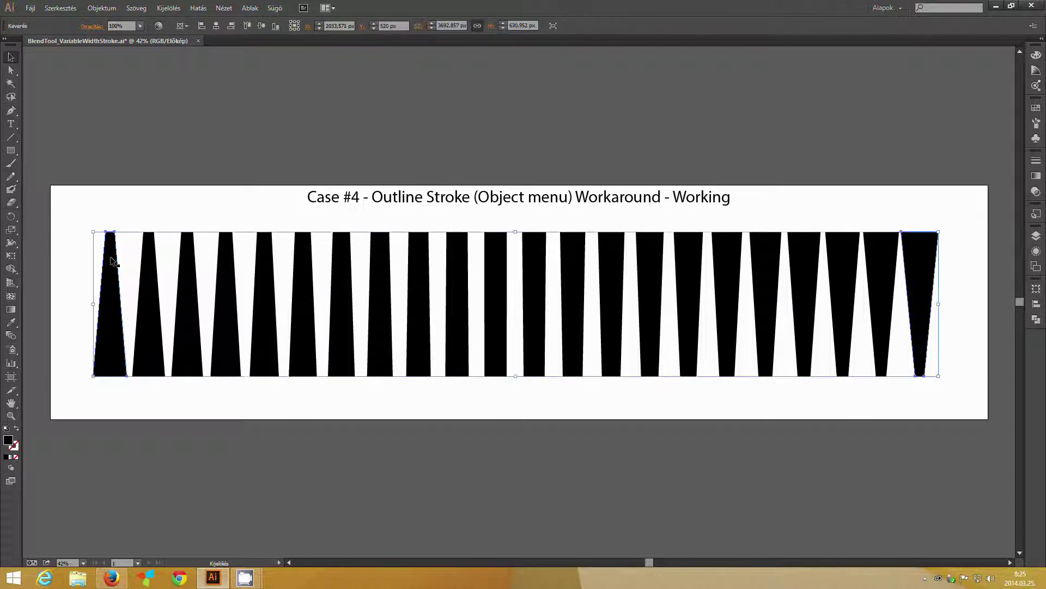
click(225, 218)
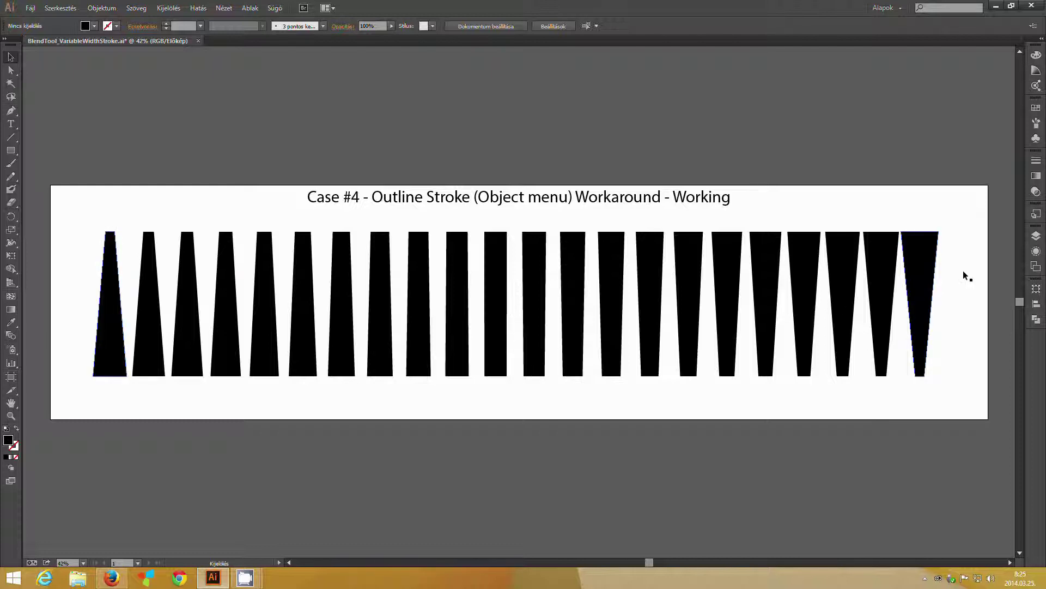
Show the '2 Uniform Width Stroke' layer and hide the 'Outline Stroke Workaround' layer
click(1036, 236)
click(755, 242)
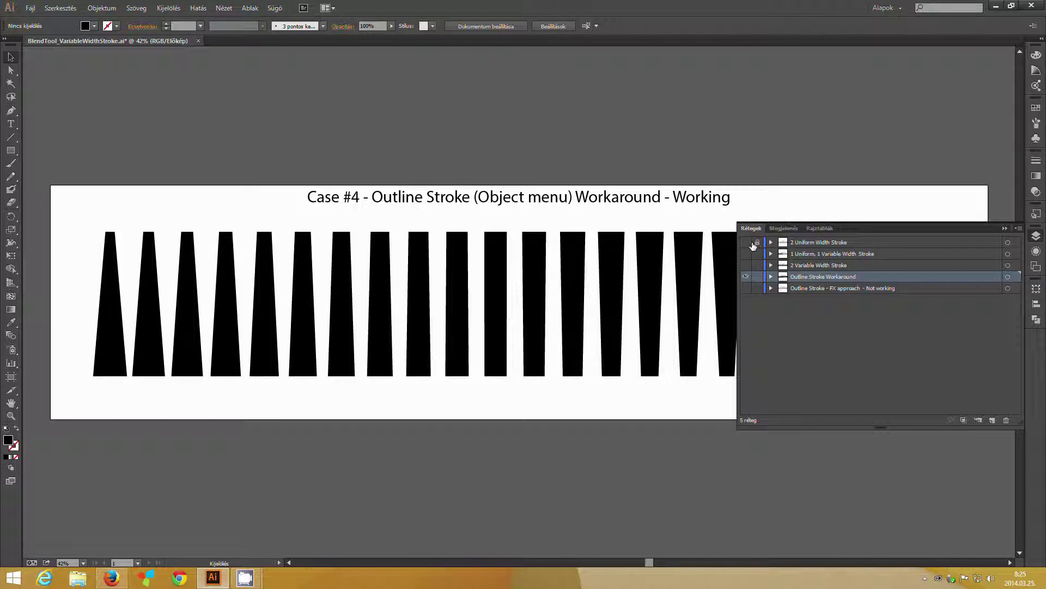
click(745, 242)
click(746, 276)
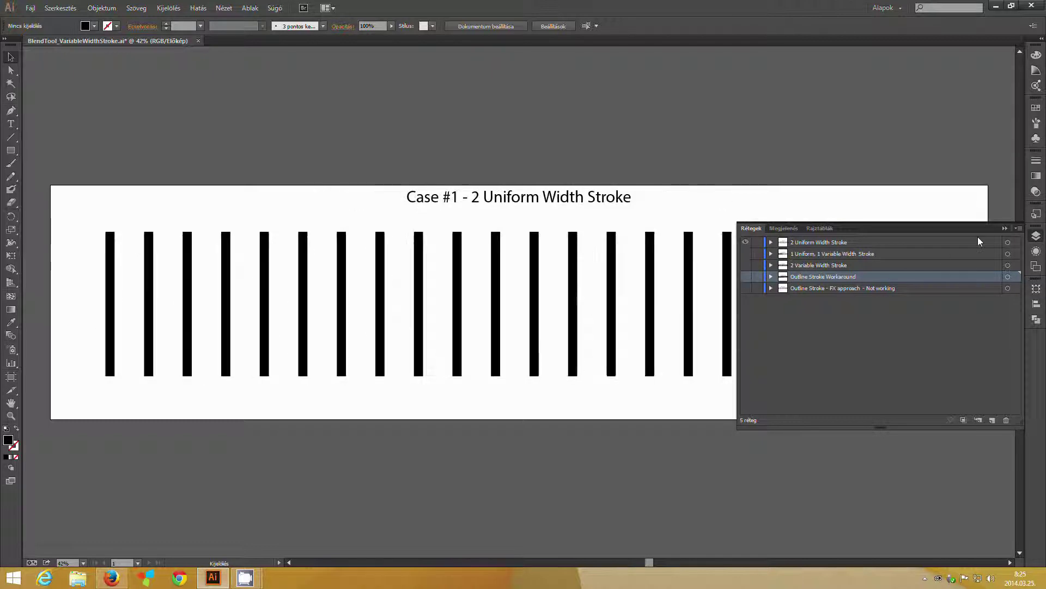
click(1003, 229)
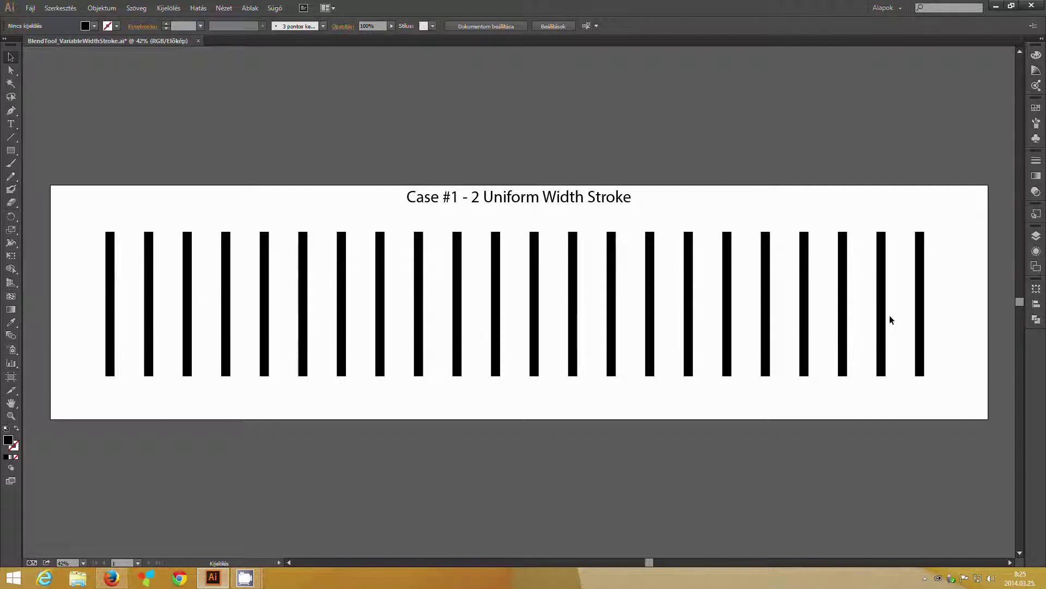
Show the 'Outline Stroke - FX approach - Not working' layer and hide '2 Uniform Width Stroke'
click(1037, 235)
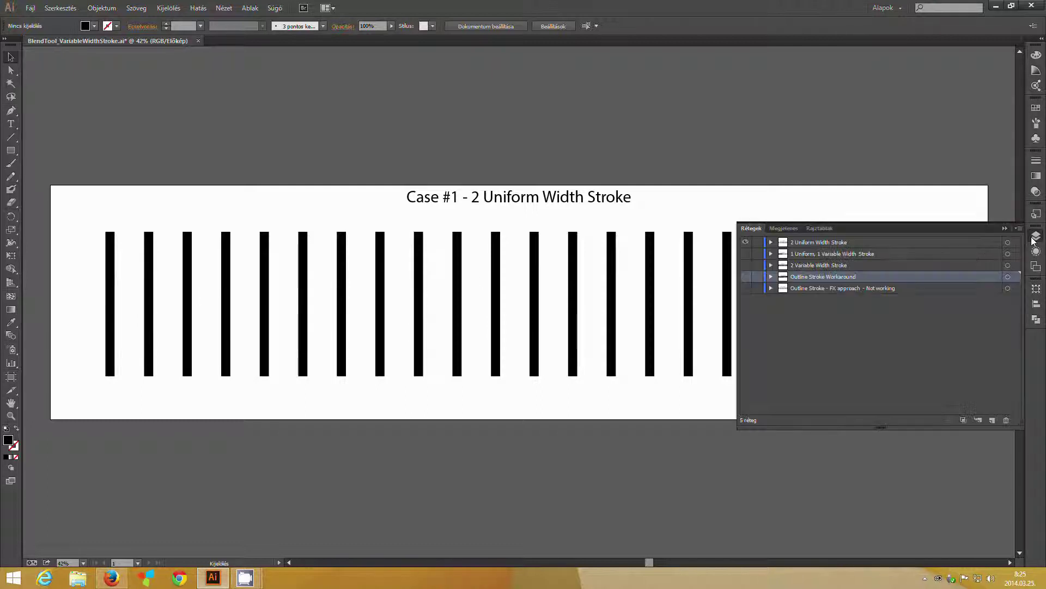
click(745, 288)
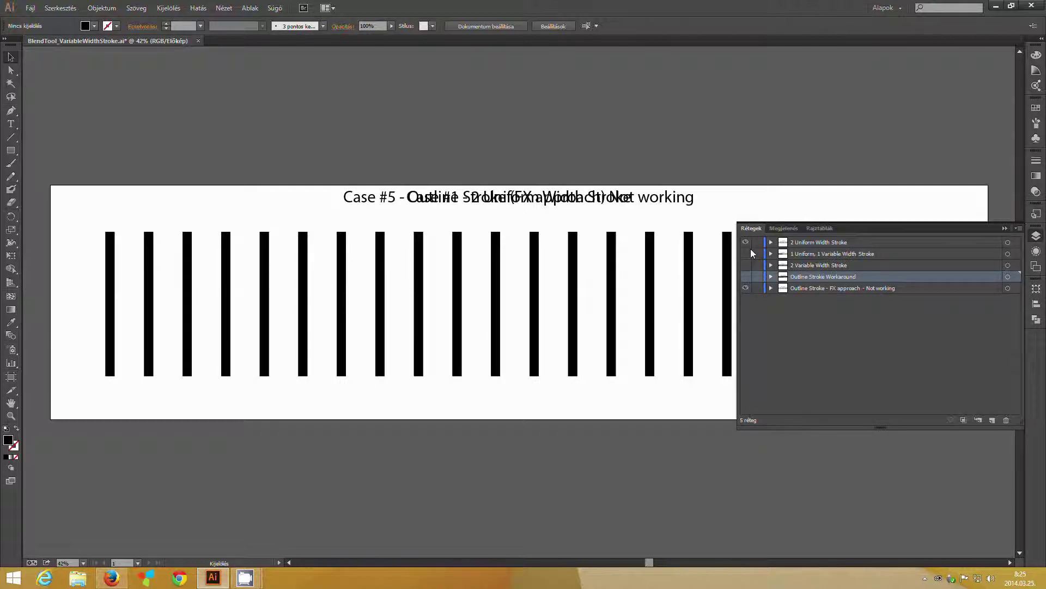
click(745, 242)
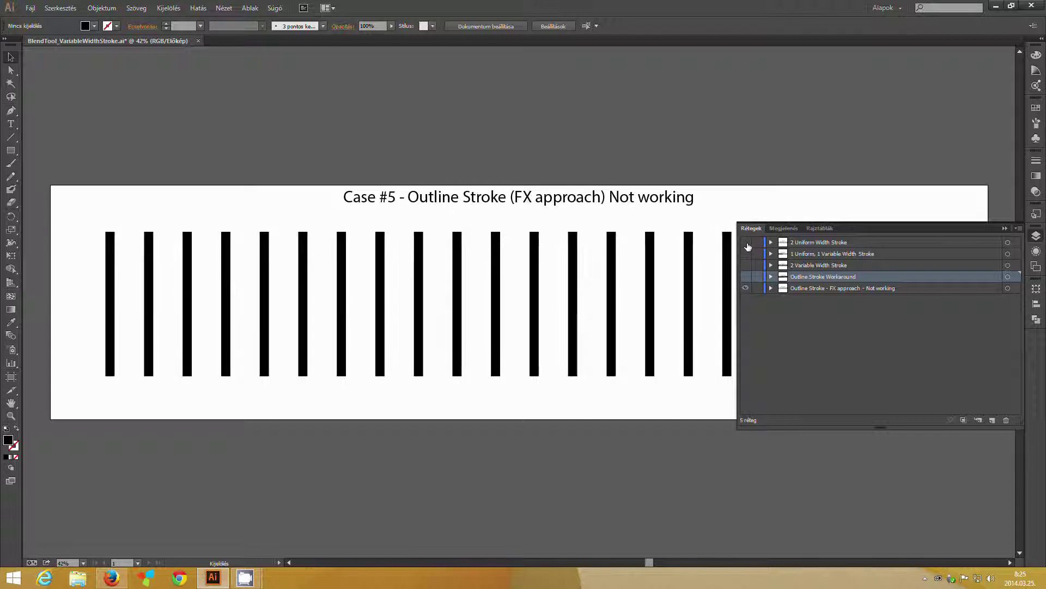
click(1004, 228)
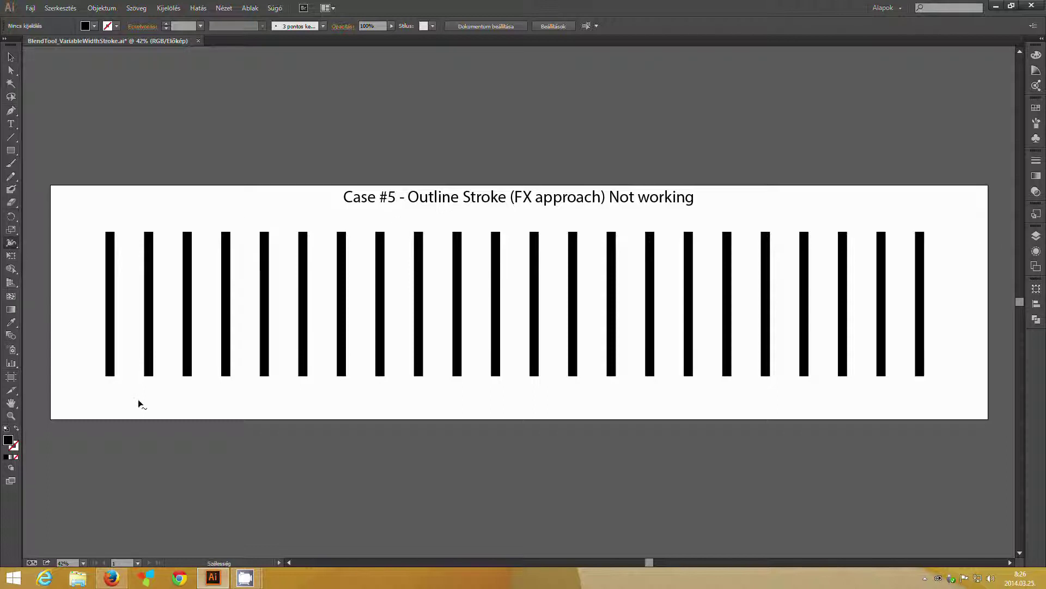
Widen the Case #5 first bar's bottom and last bar's top, then select the whole blend
mouse_move(110, 375)
mouse_down()
mouse_move(126, 386)
mouse_move(112, 382)
mouse_up()
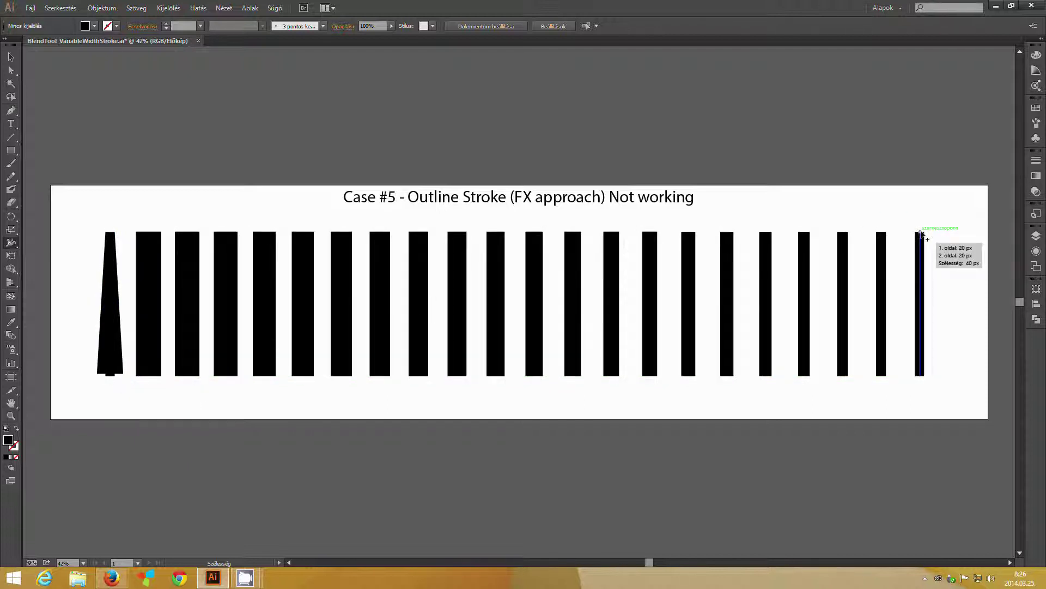
drag(921, 234, 937, 233)
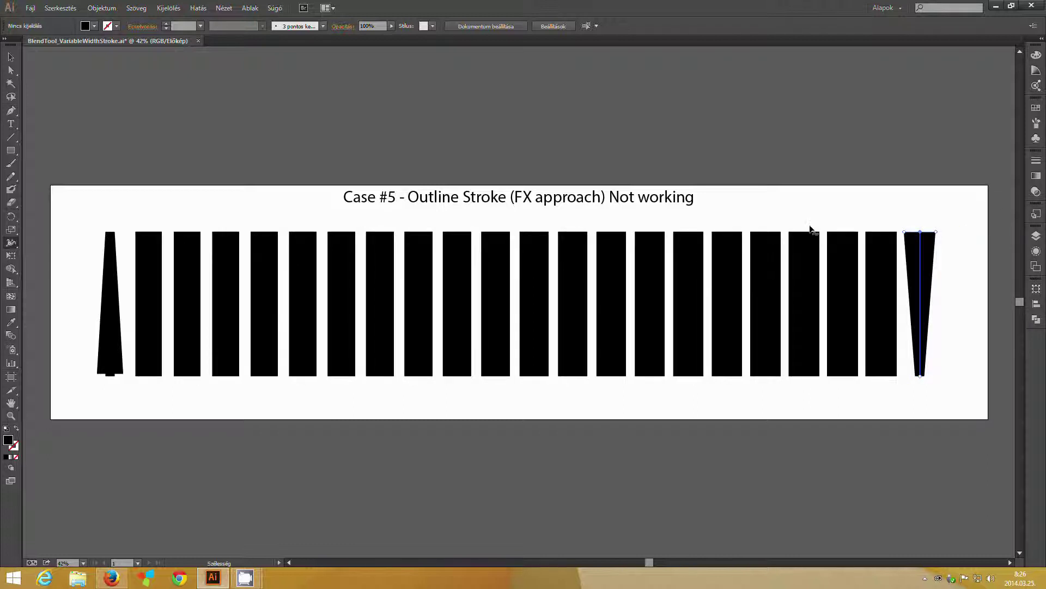
click(10, 57)
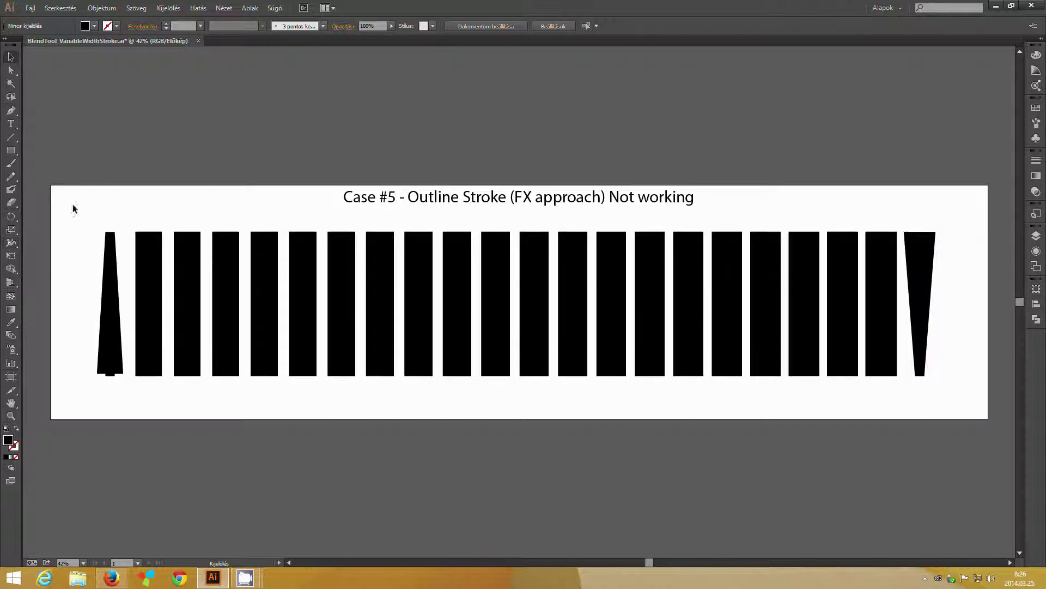
click(107, 267)
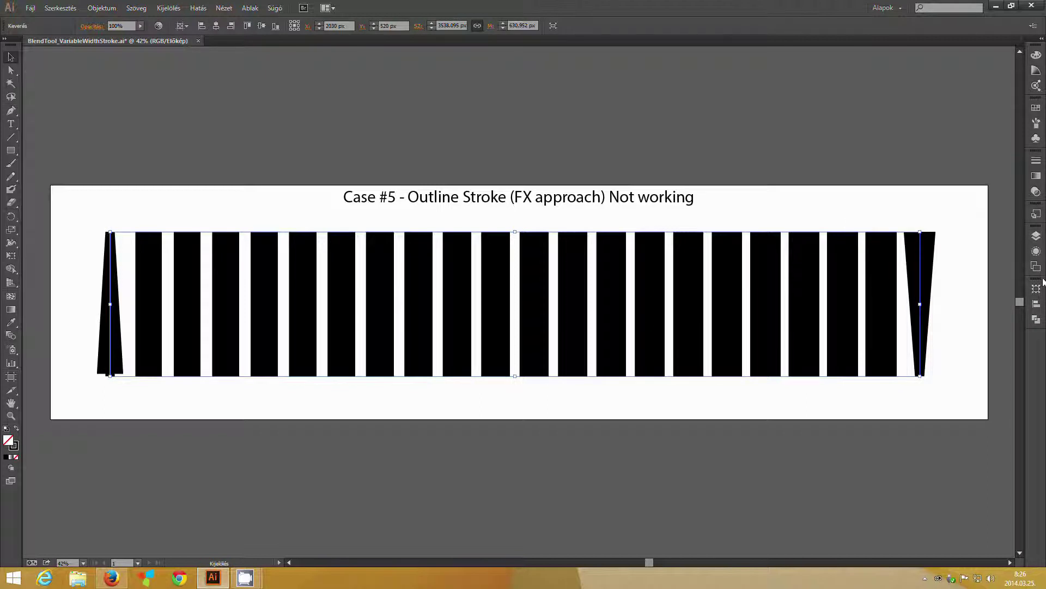
Expand the 'Outline Stroke - FX approach - Not working' layer and its blend to reveal both paths
click(1036, 235)
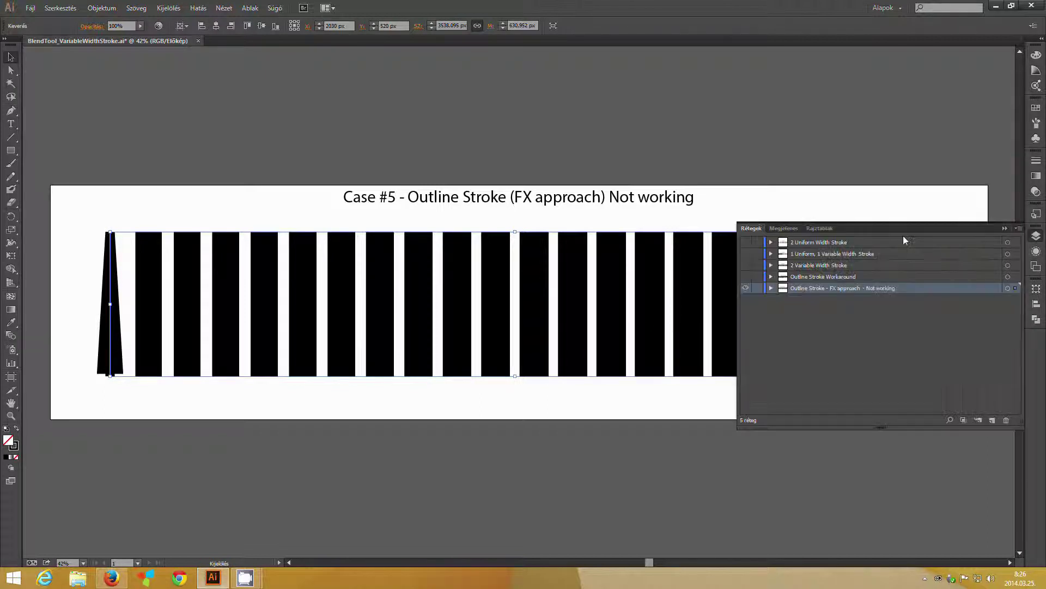
click(787, 228)
click(752, 228)
click(770, 288)
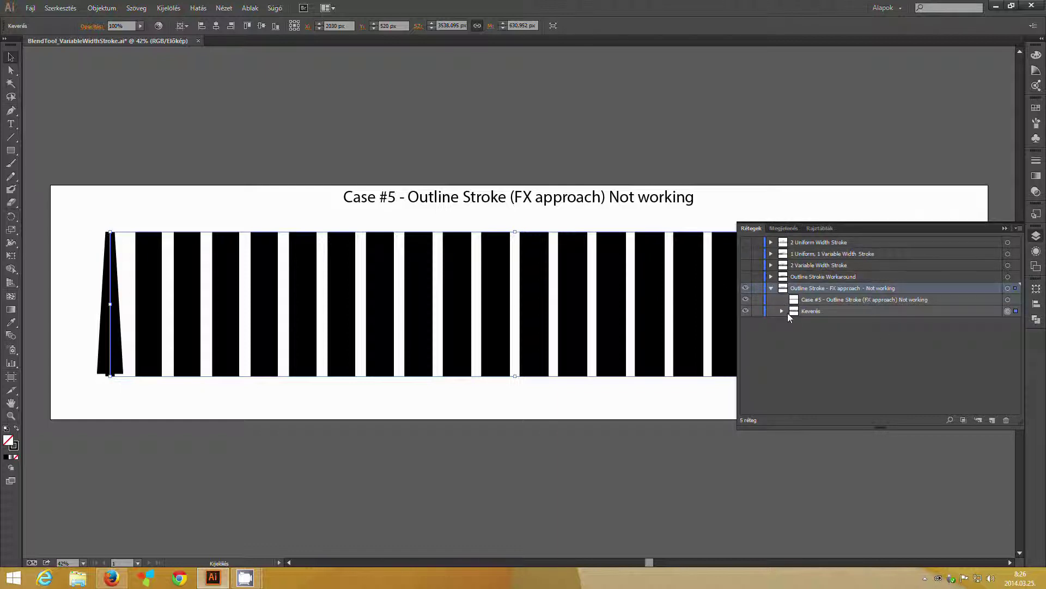
click(782, 311)
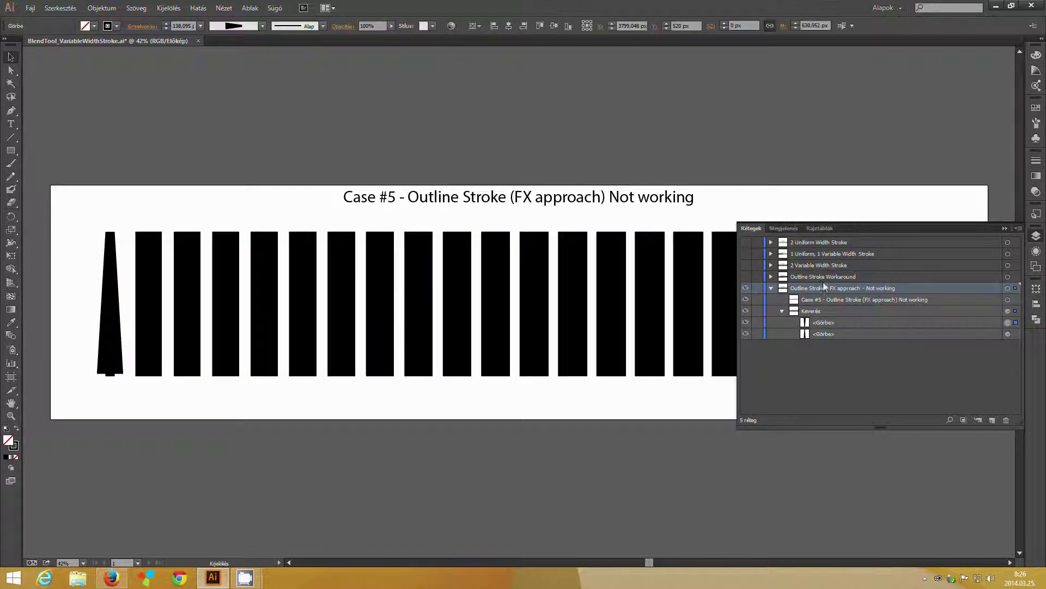
Add a Path > Outline Stroke effect to the blend path from the Appearance panel
click(783, 228)
click(775, 421)
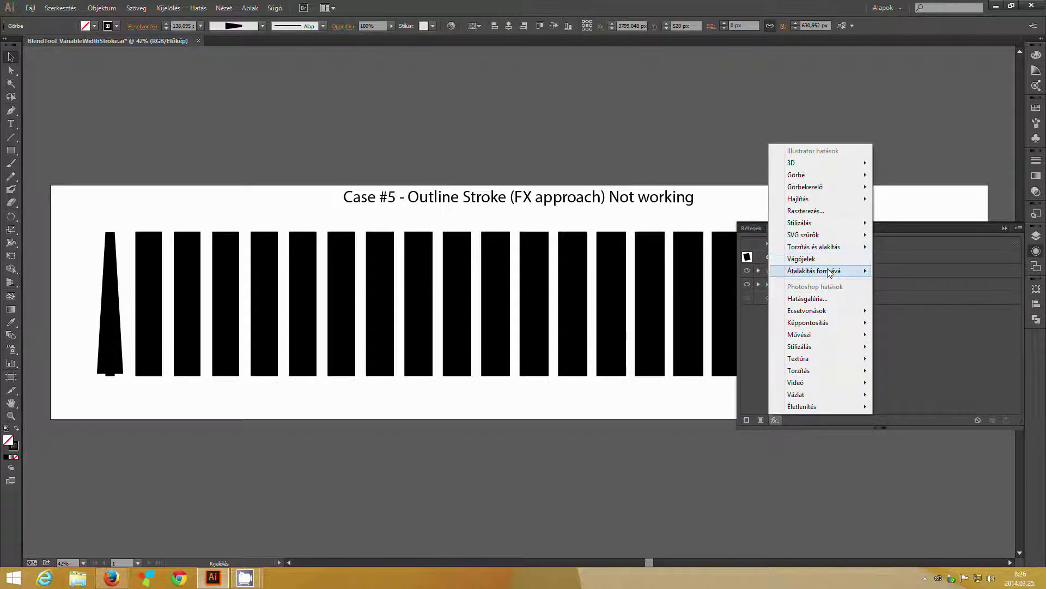
mouse_move(827, 180)
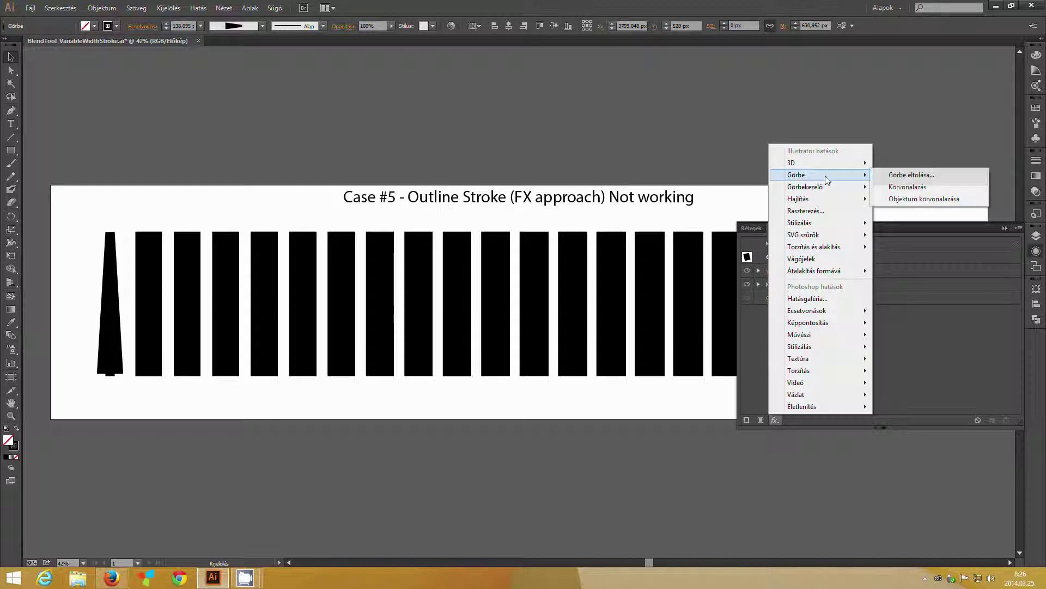
click(907, 187)
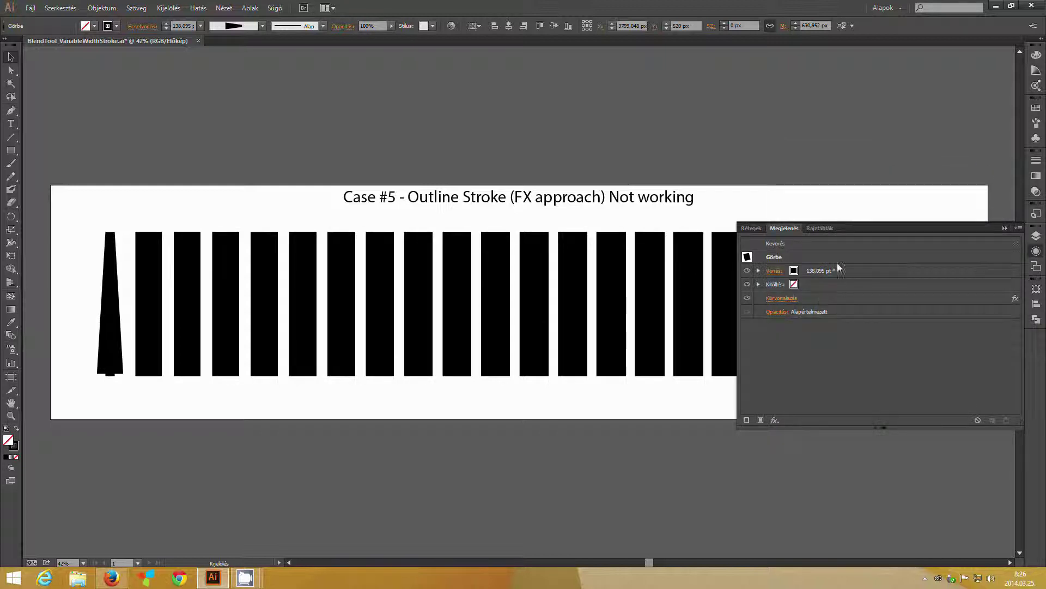
click(1002, 228)
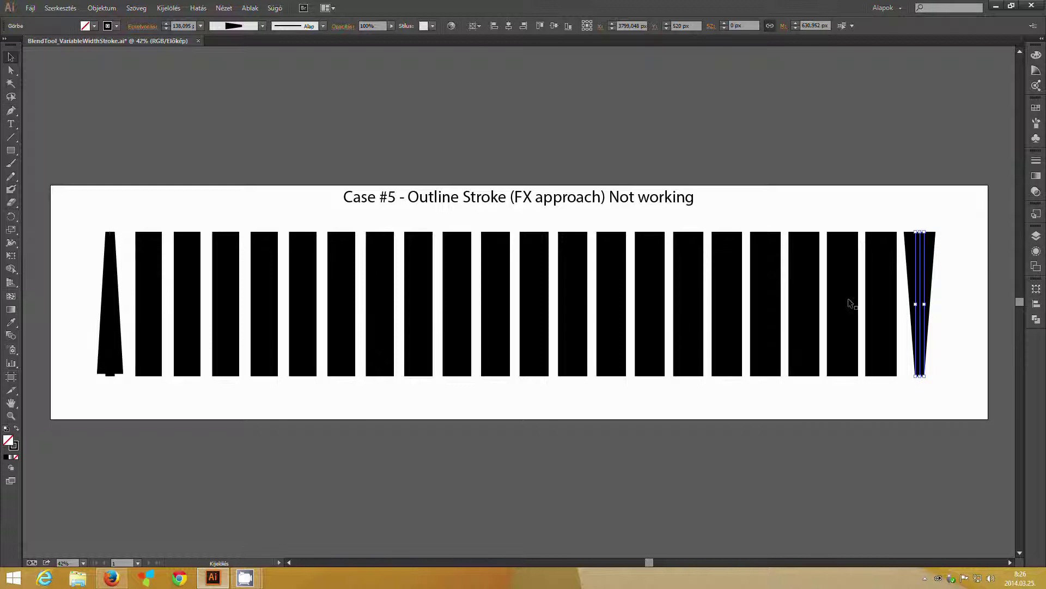
click(1036, 239)
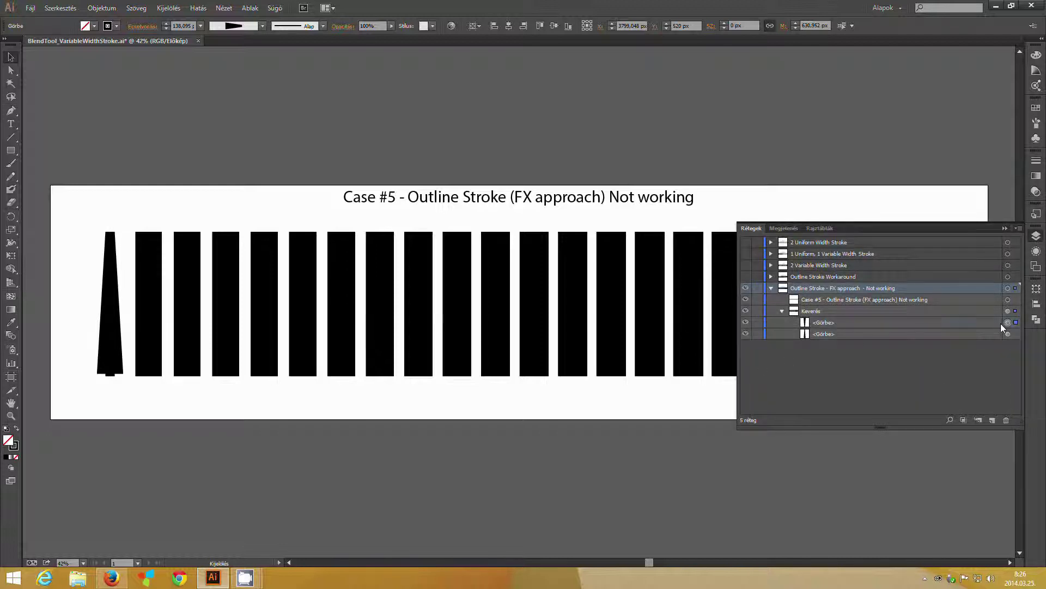
click(784, 228)
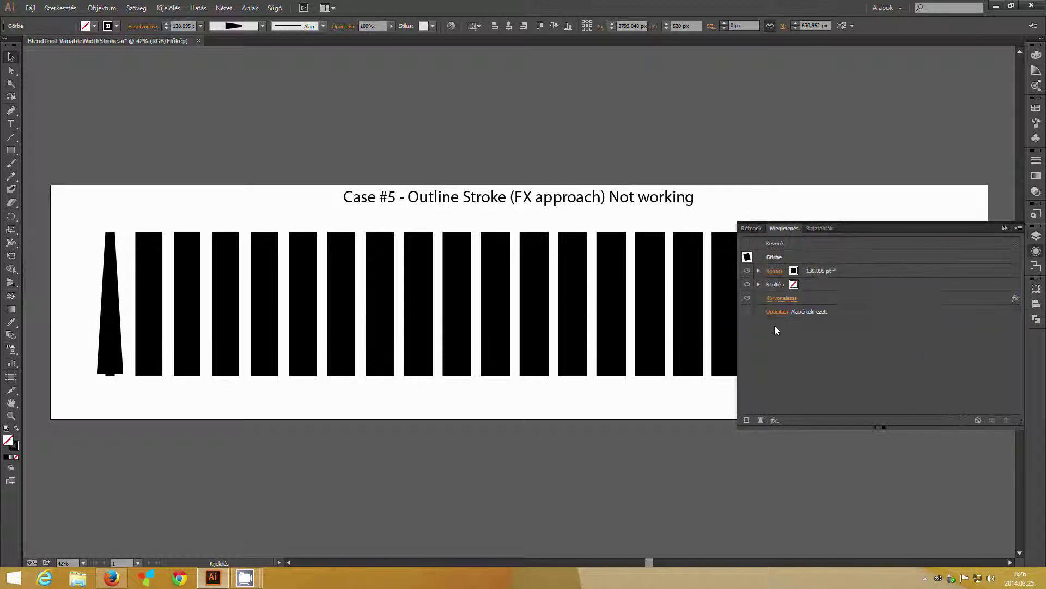
click(774, 420)
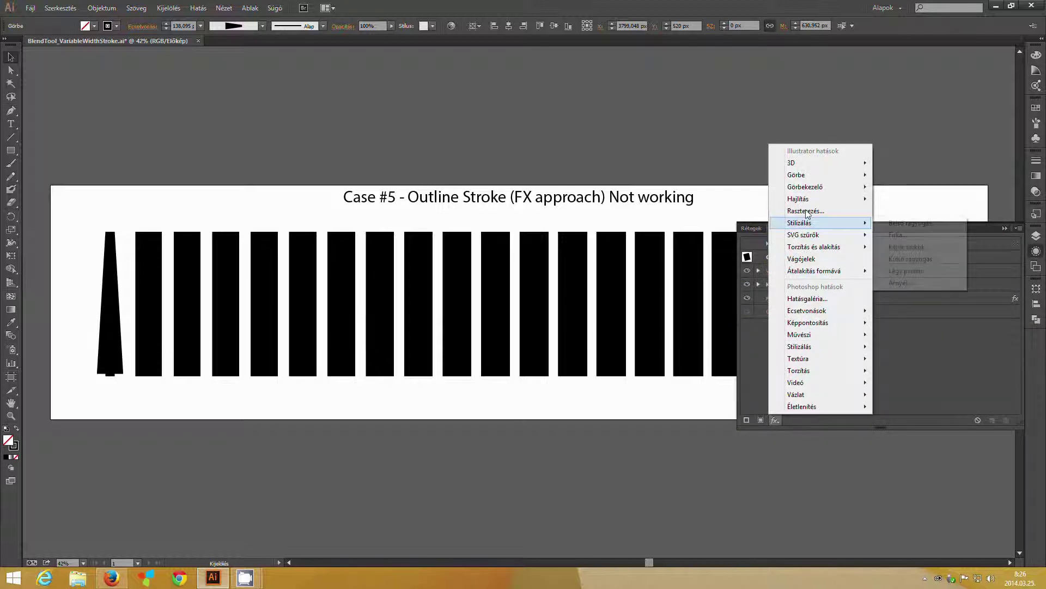
Apply a Distort & Transform > Zig Zag effect with 55 px size, checked in preview
mouse_move(824, 179)
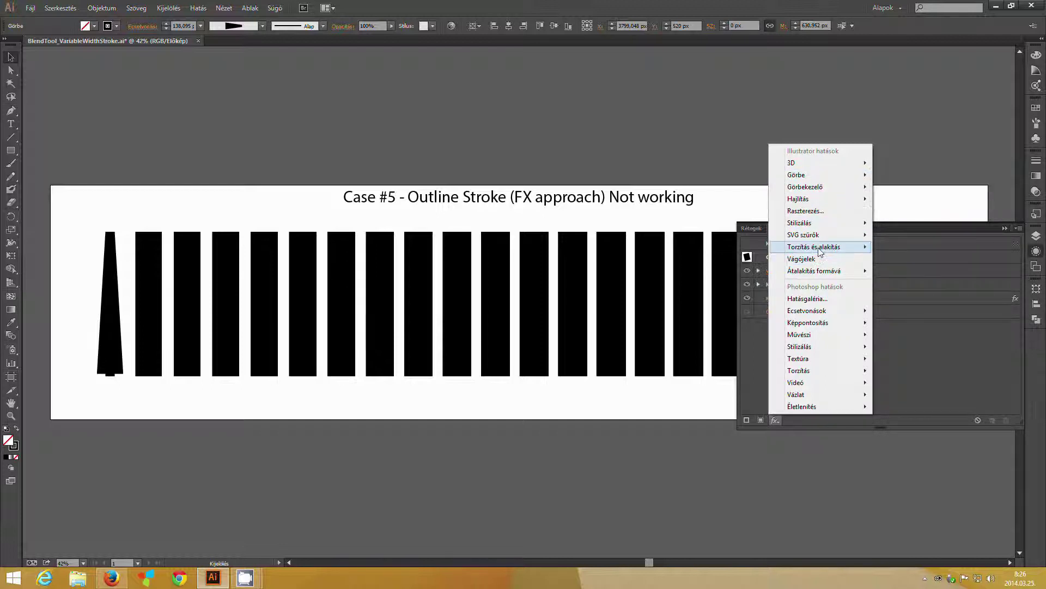
mouse_move(823, 248)
click(905, 259)
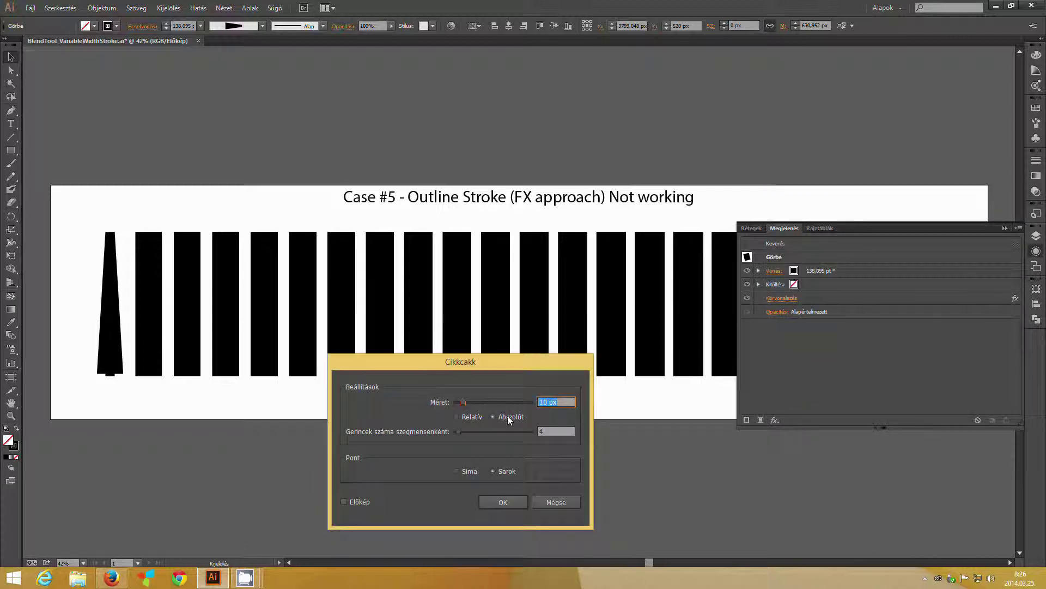
click(344, 502)
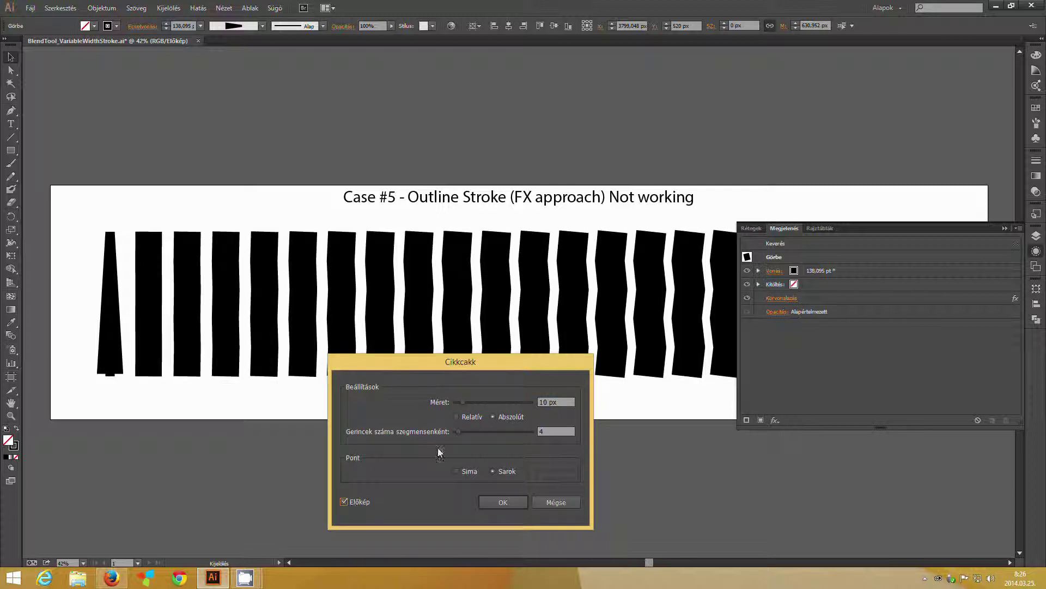
drag(466, 401, 500, 408)
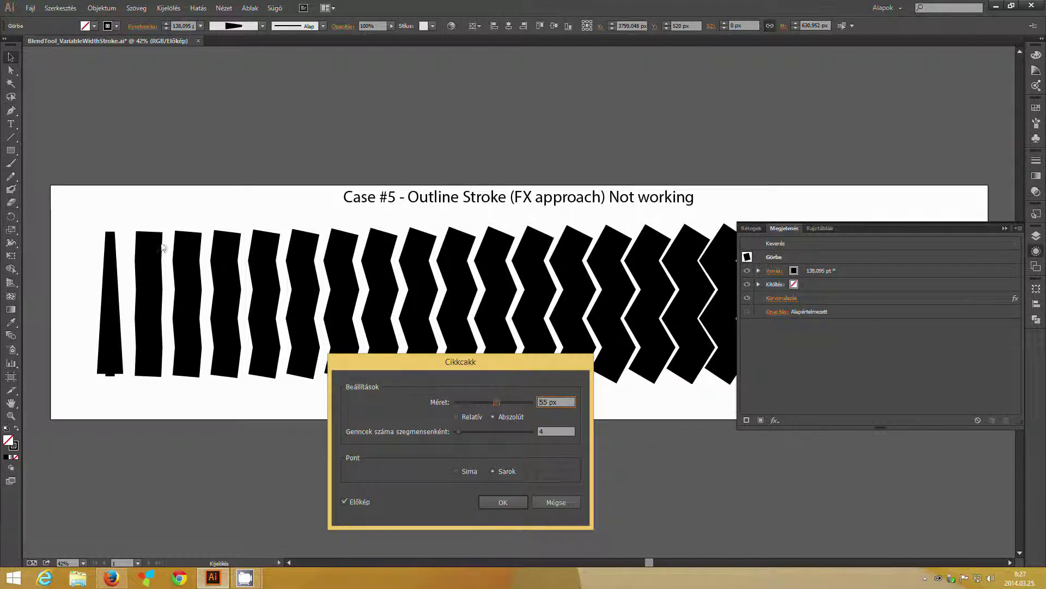
click(491, 502)
Confirm the Zig Zag effect, then narrow the last path's width so the blended bars stay separate
click(1002, 227)
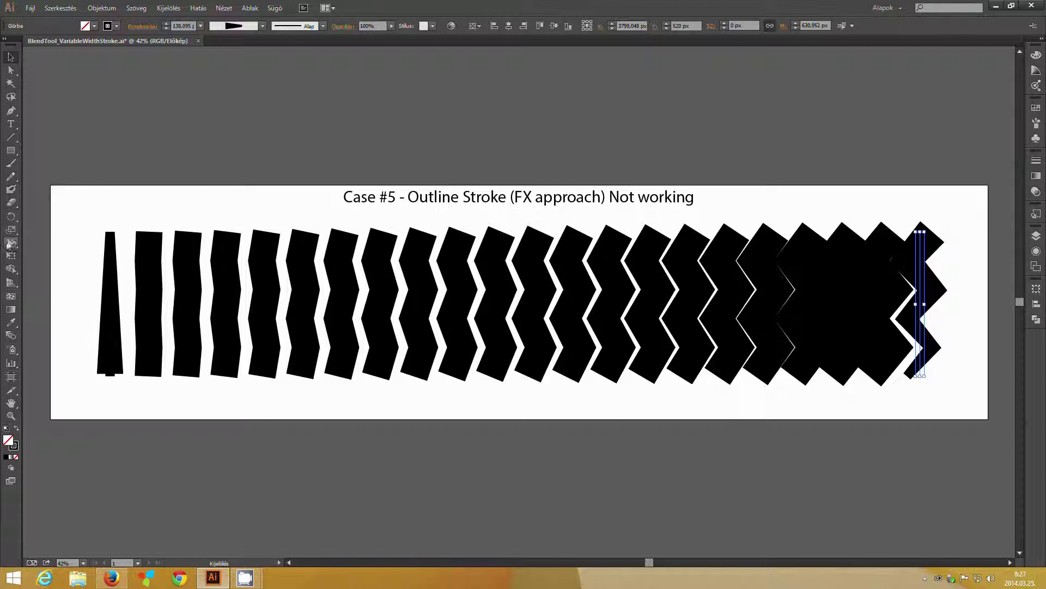
click(11, 244)
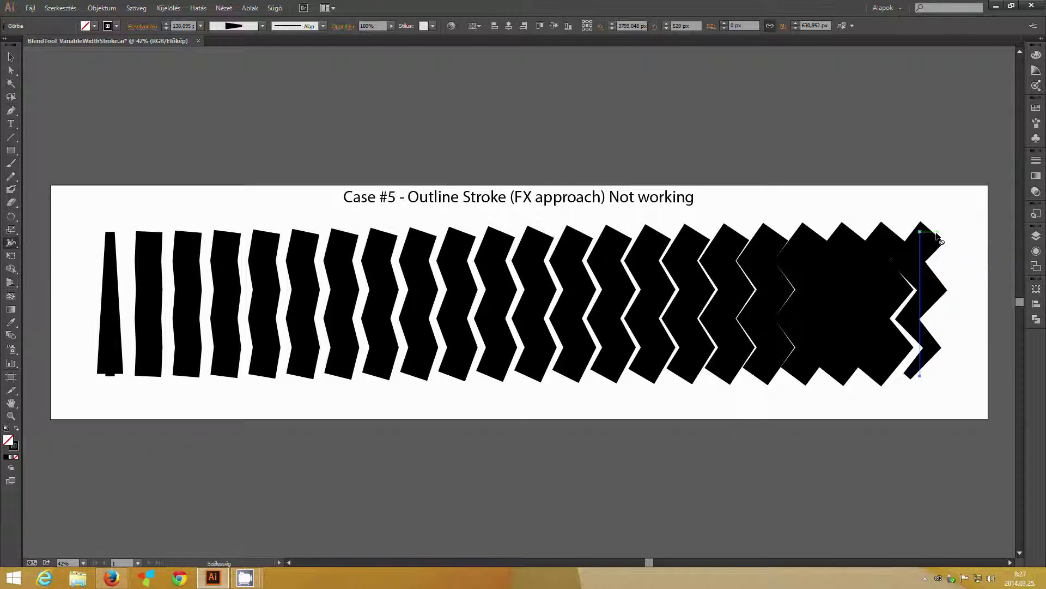
drag(938, 235, 929, 232)
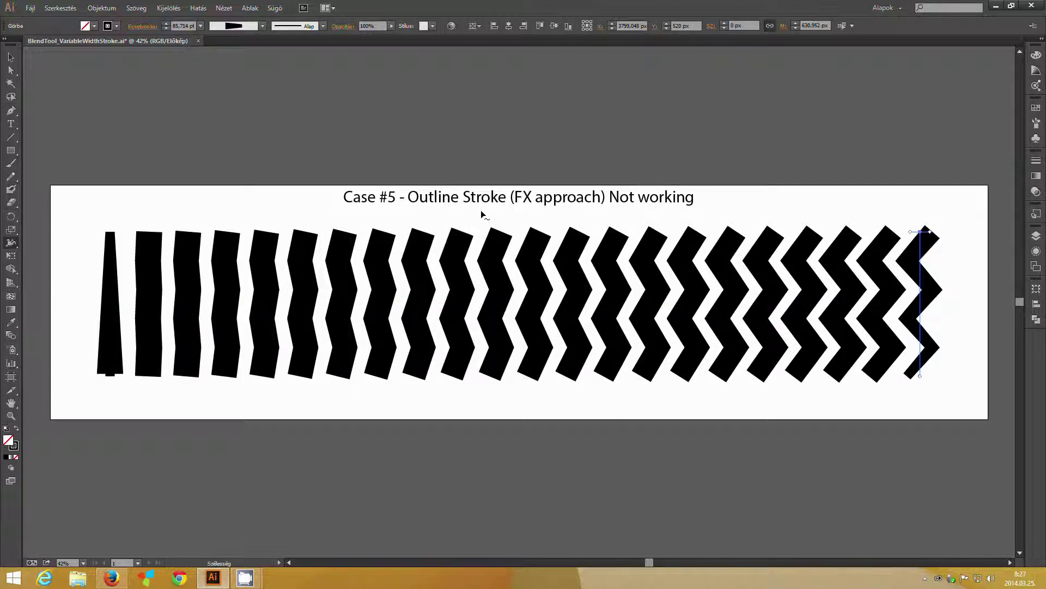
key(v)
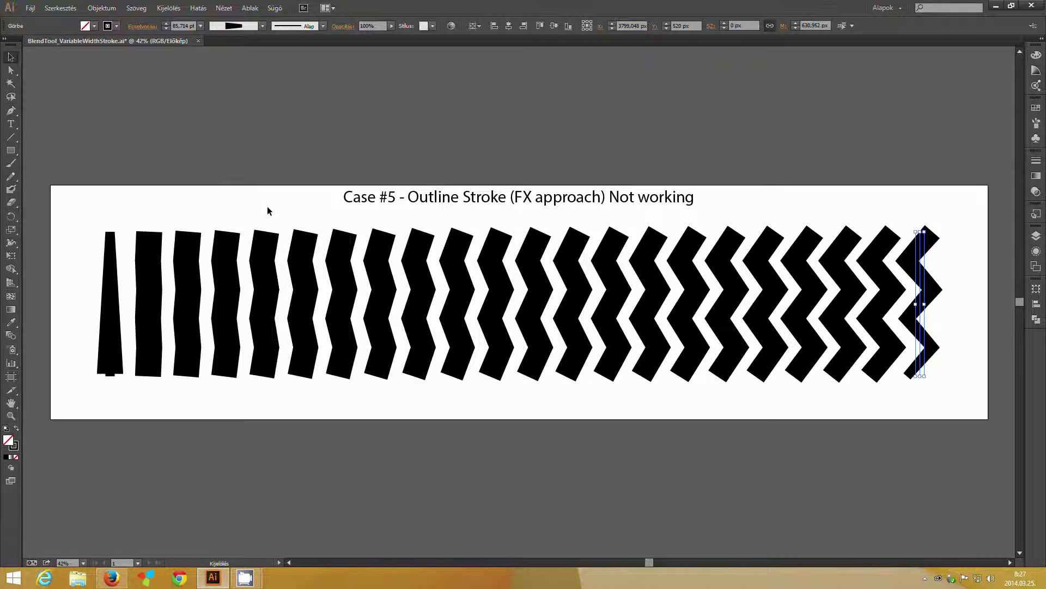
click(268, 207)
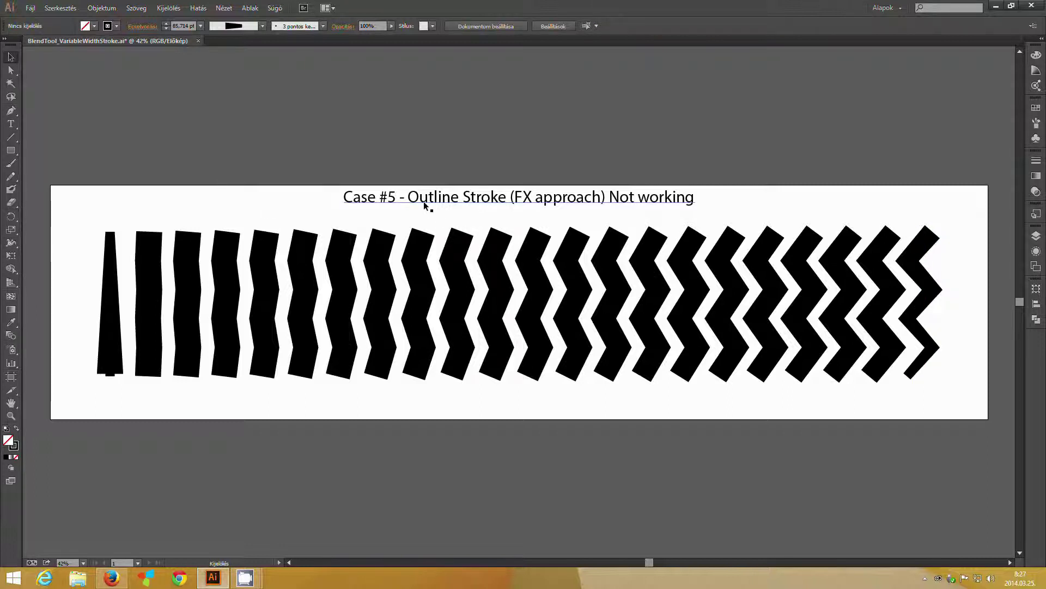